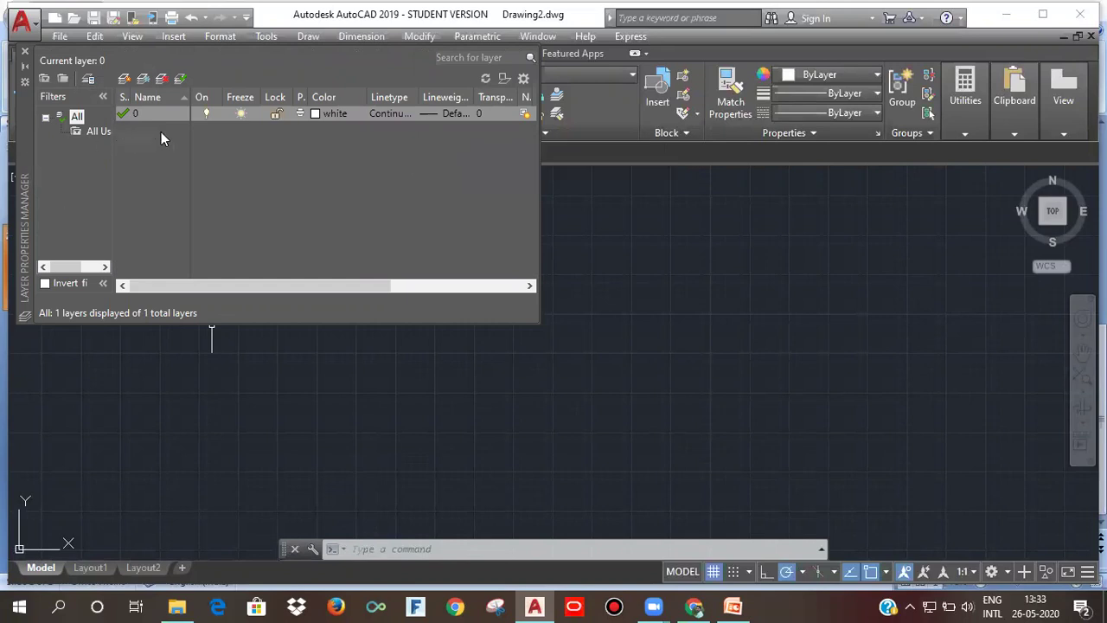
Create three new layers and name the last one 3
click(124, 78)
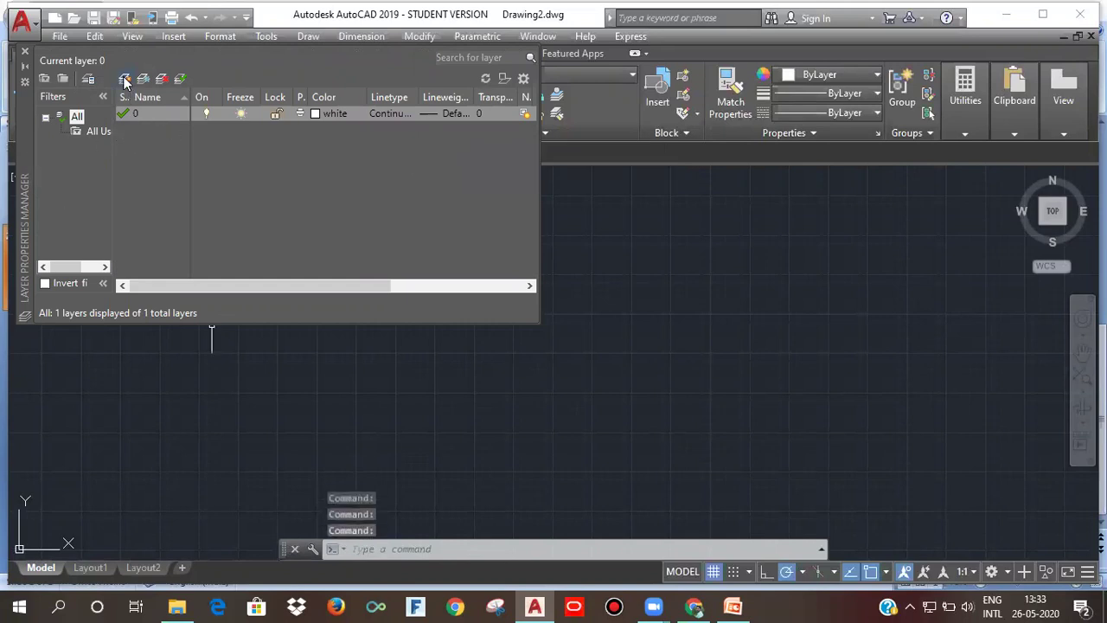
click(124, 78)
click(124, 79)
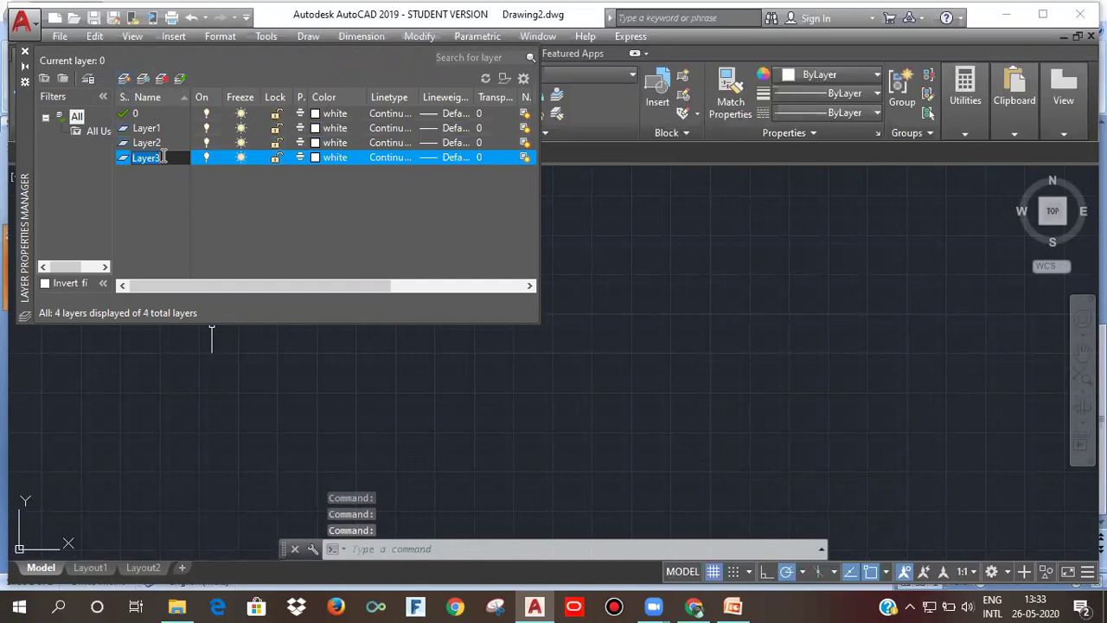
text(3)
Rename Layer2 as 2 and Layer1 as 1
right_click(165, 140)
click(221, 227)
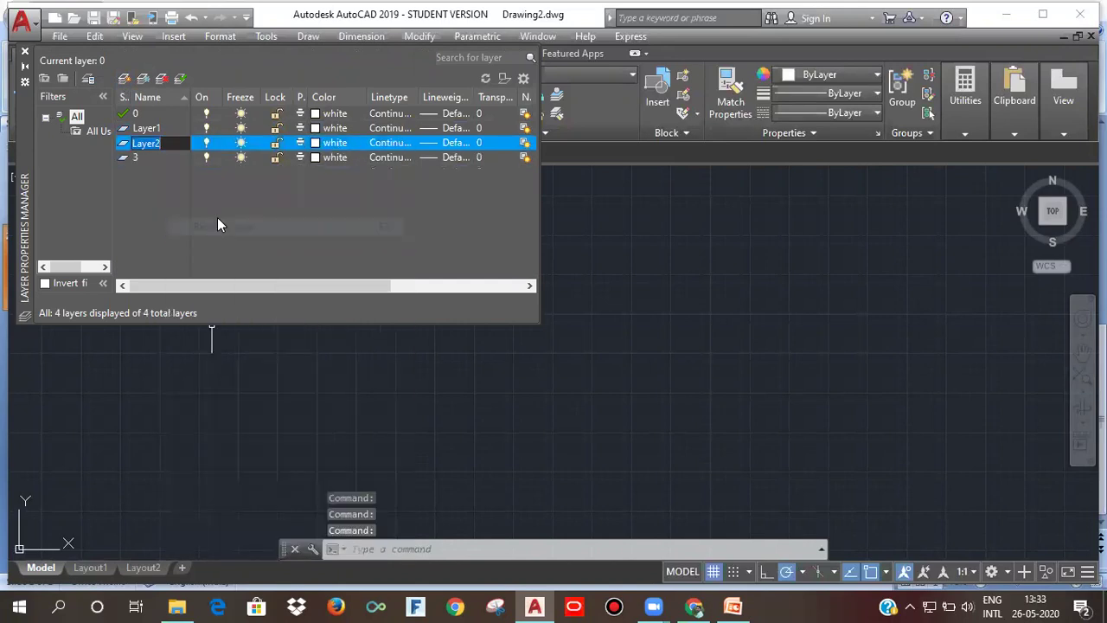
text(2)
click(180, 132)
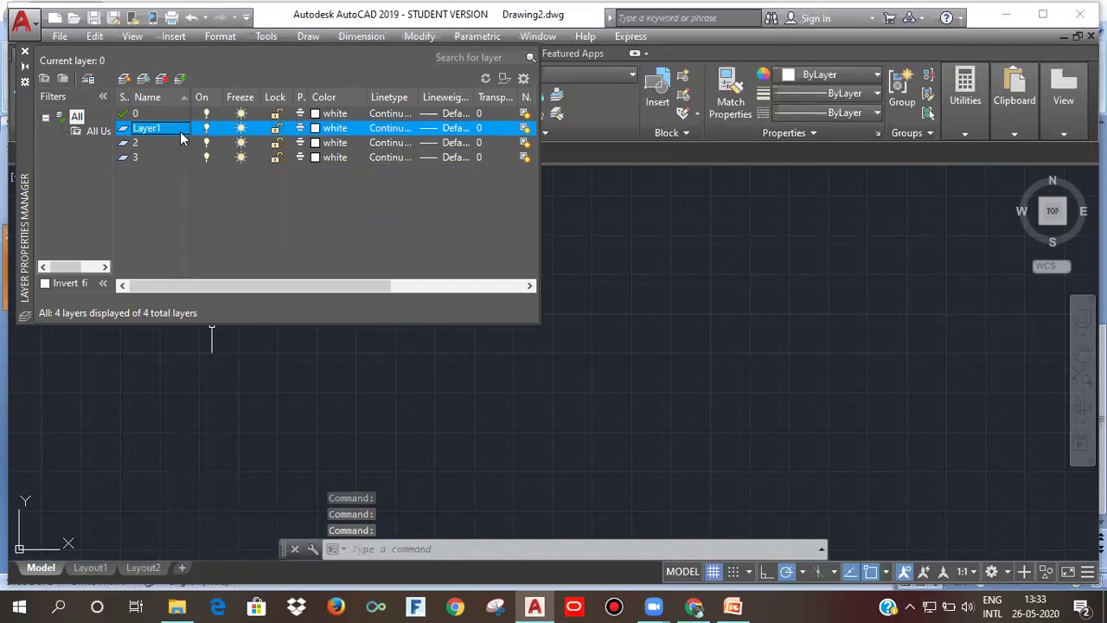
right_click(180, 131)
click(239, 221)
text(1)
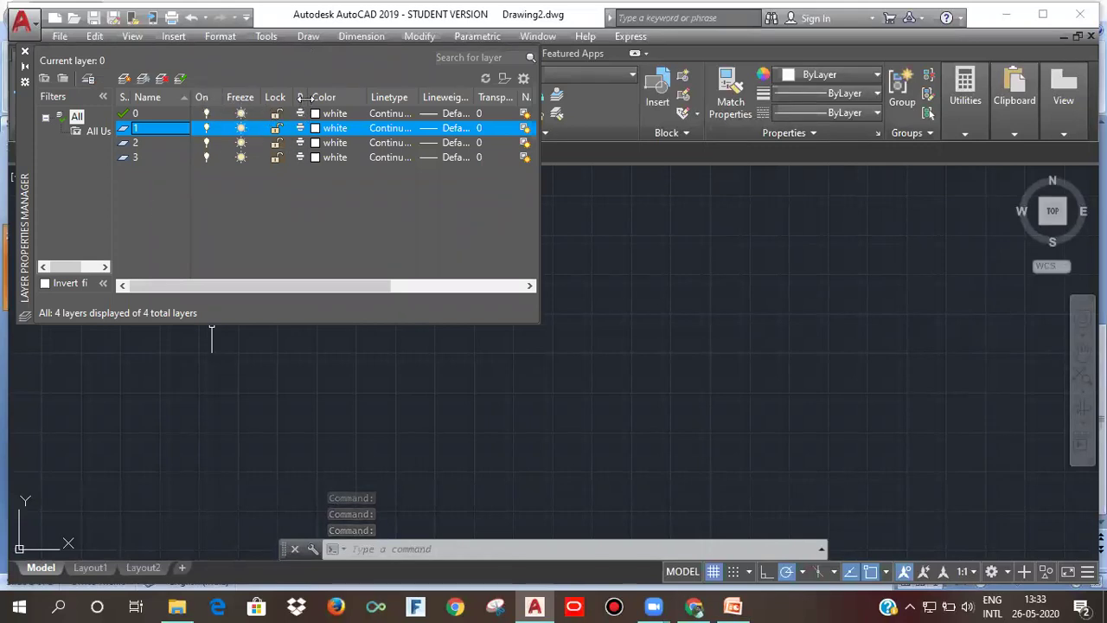
Widen the Plot column, then open layer 1's color selection and review its True Color and Color Books options
drag(302, 97, 315, 96)
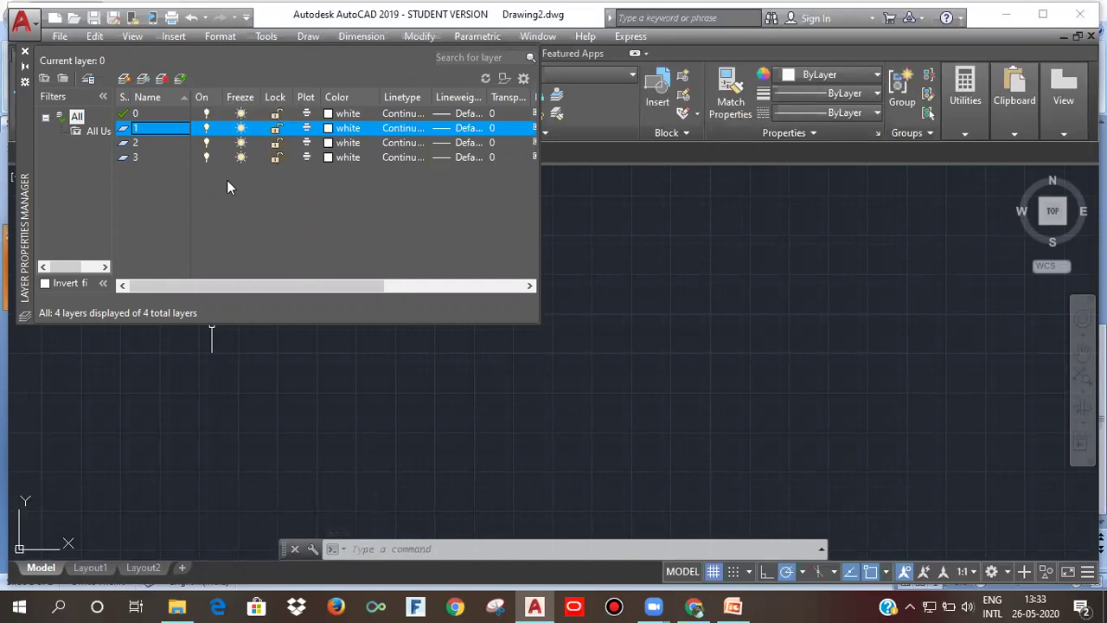
click(327, 129)
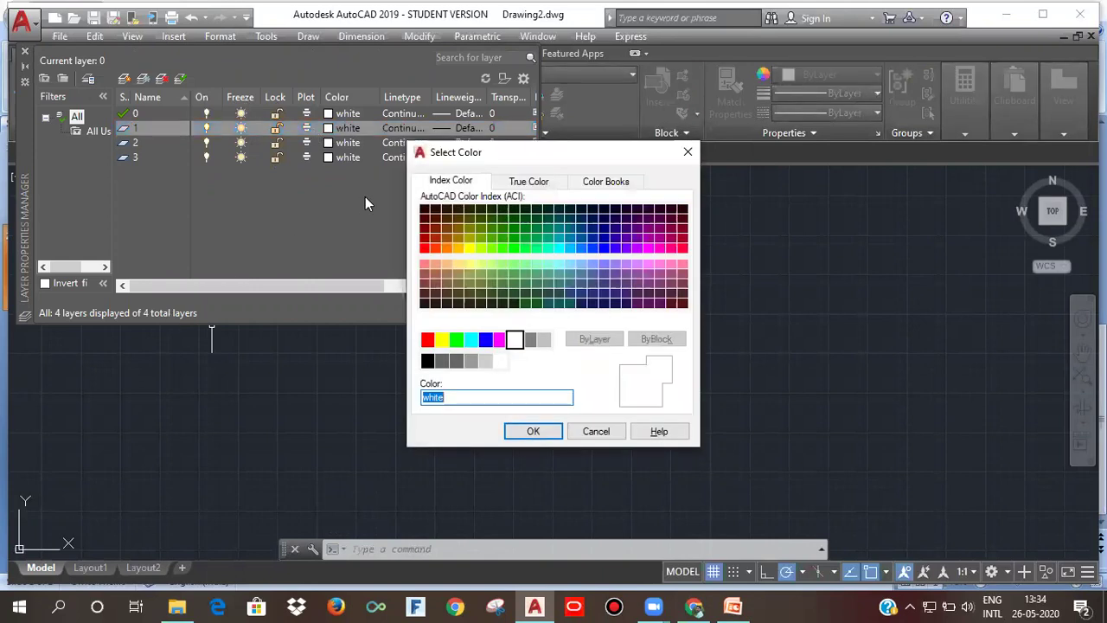
drag(523, 154, 506, 124)
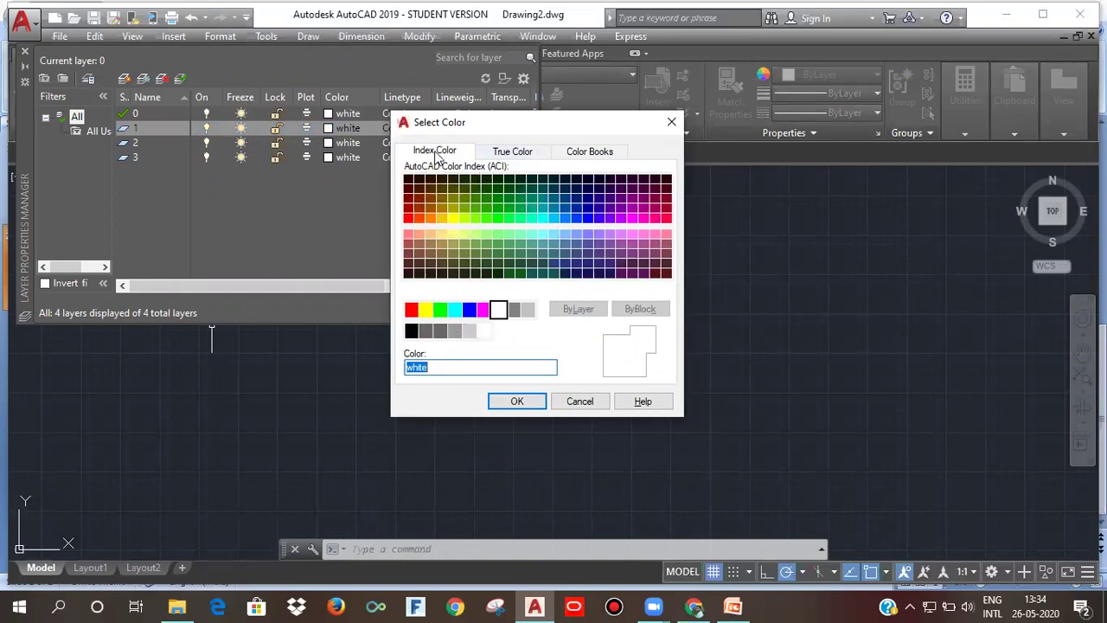
click(513, 154)
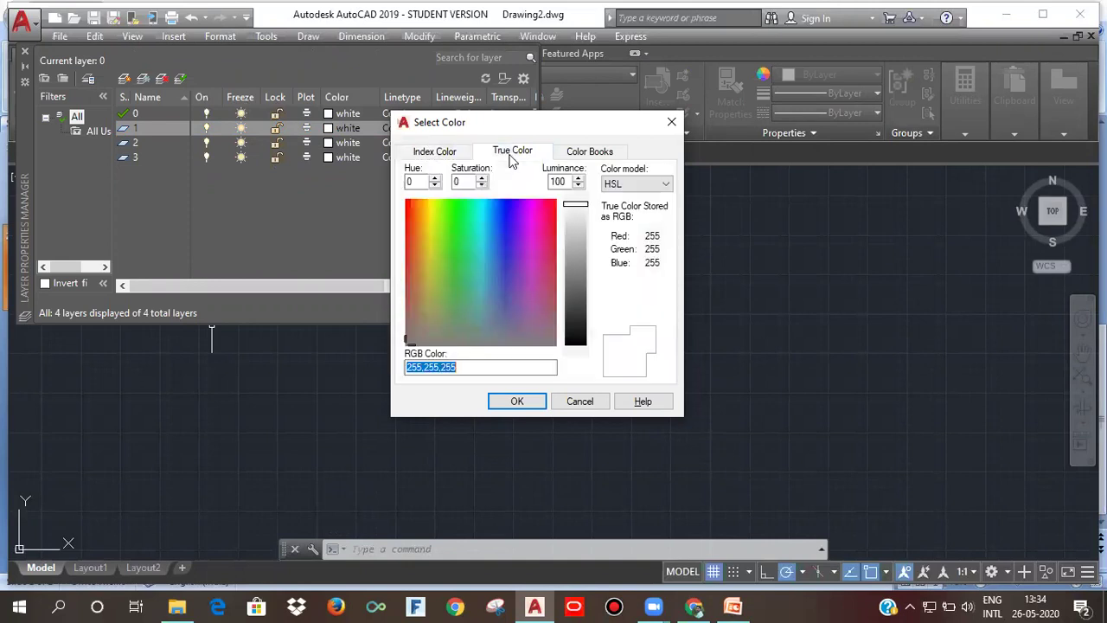
click(591, 154)
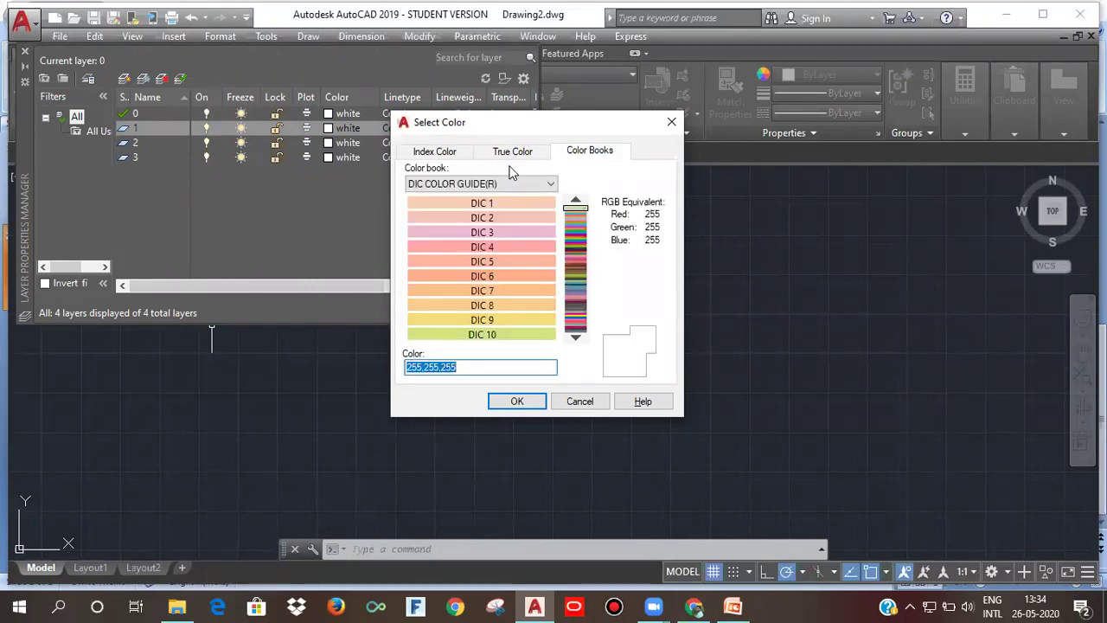
click(434, 153)
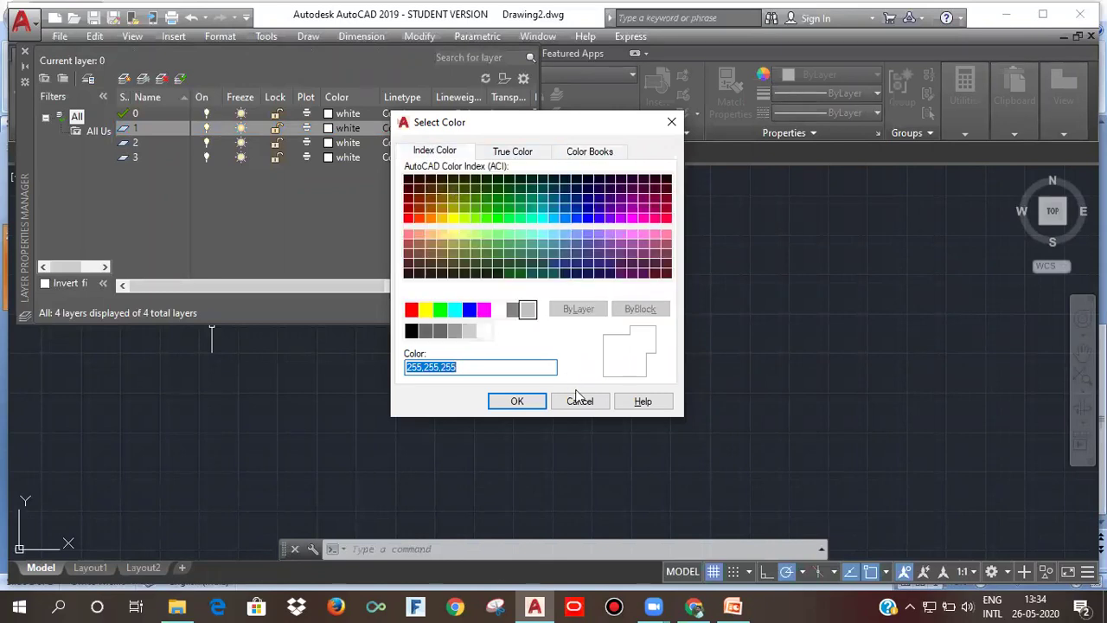
Pick index color 61 for layer 1 and switch the true color model to RGB
click(464, 234)
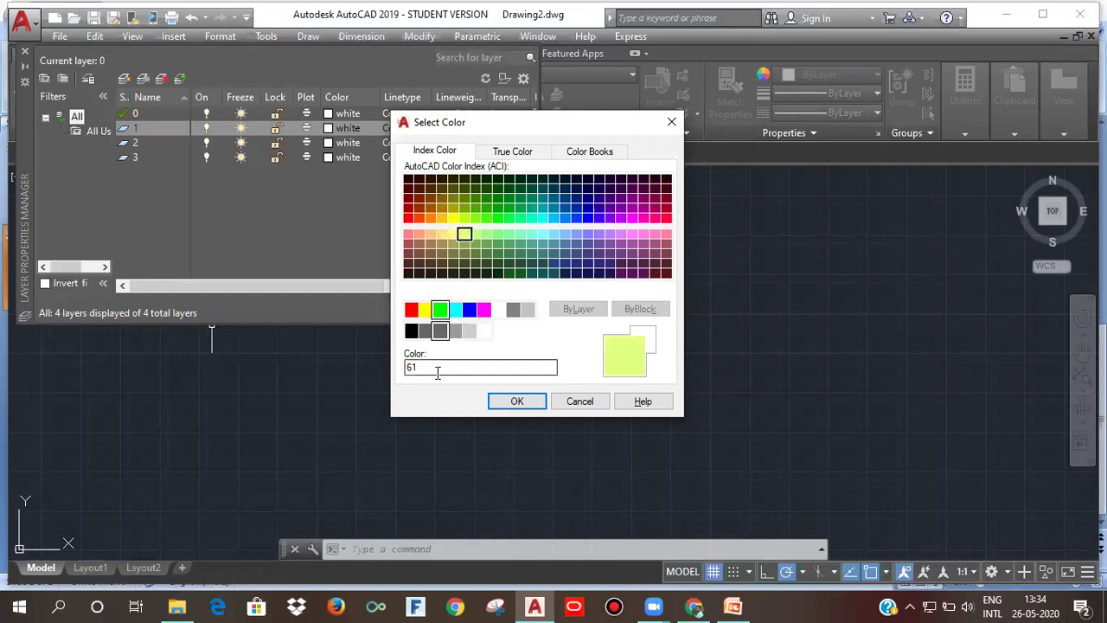
click(482, 157)
click(639, 184)
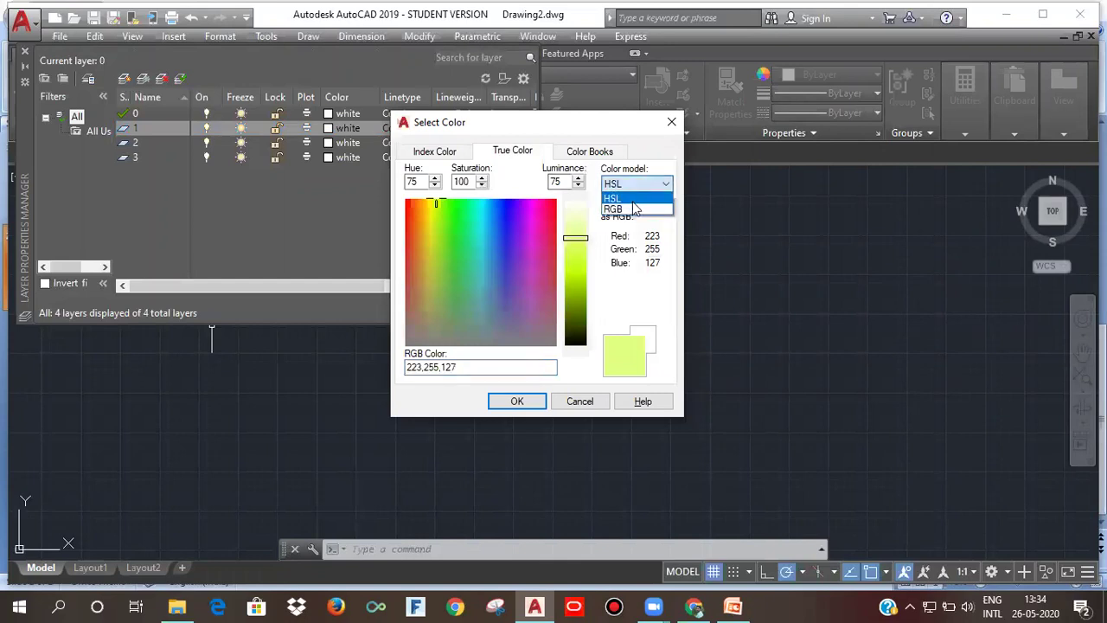
click(616, 209)
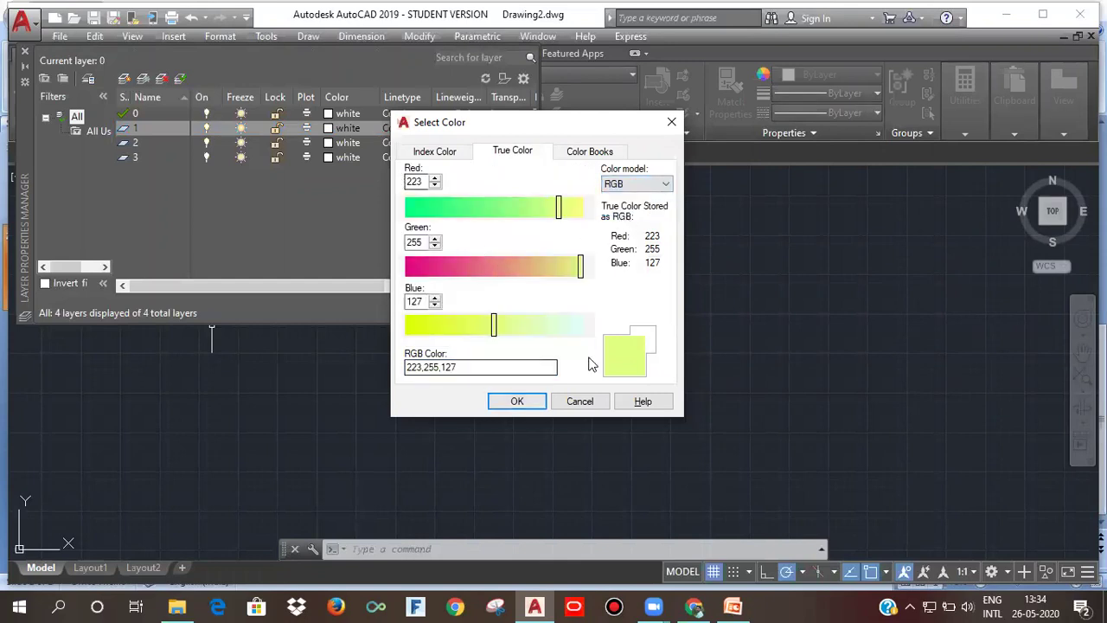
click(439, 153)
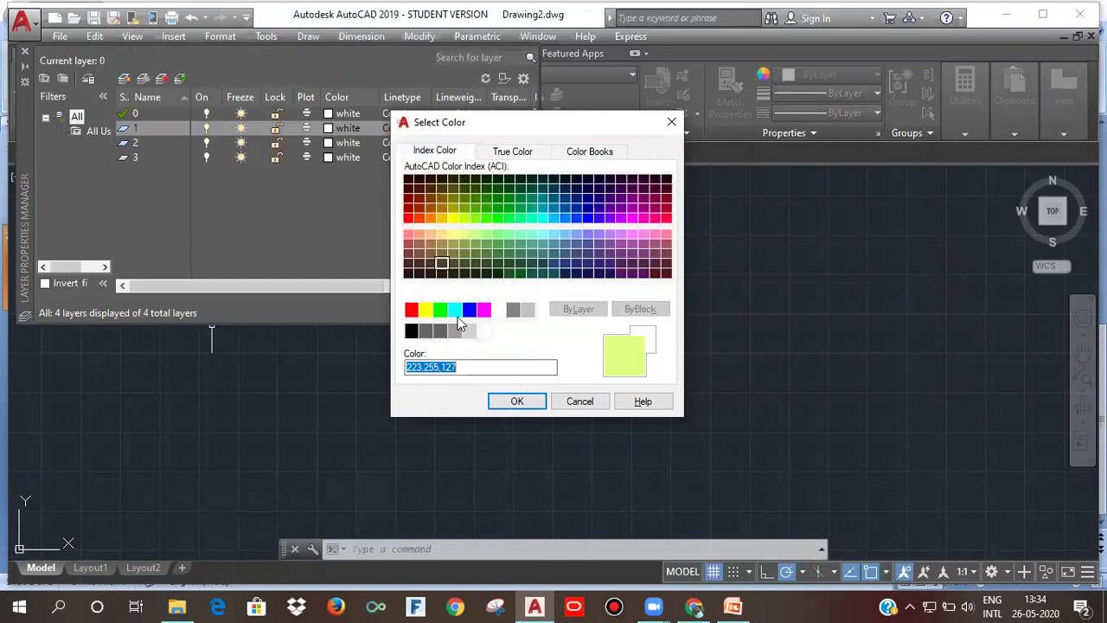
click(529, 154)
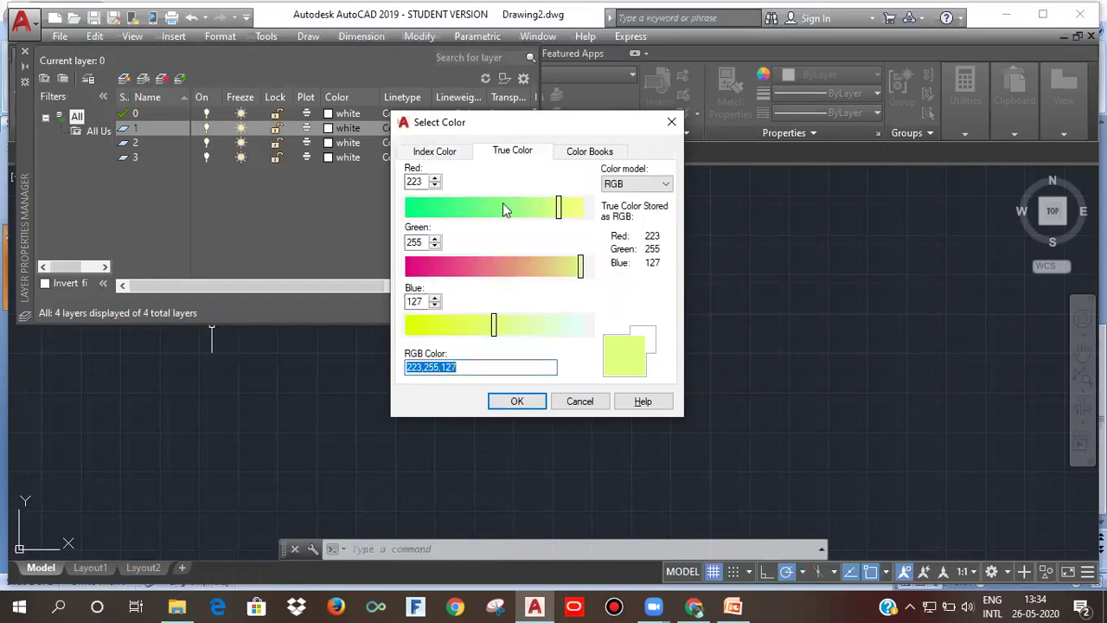
click(447, 156)
Set layer 1's color to index color 60
click(532, 262)
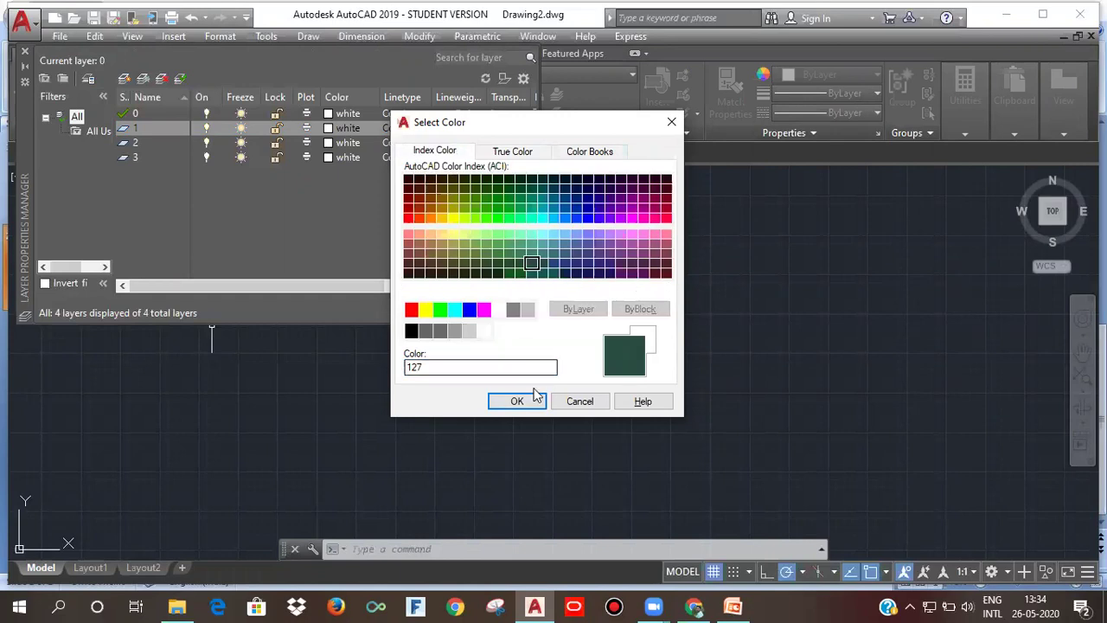
click(465, 218)
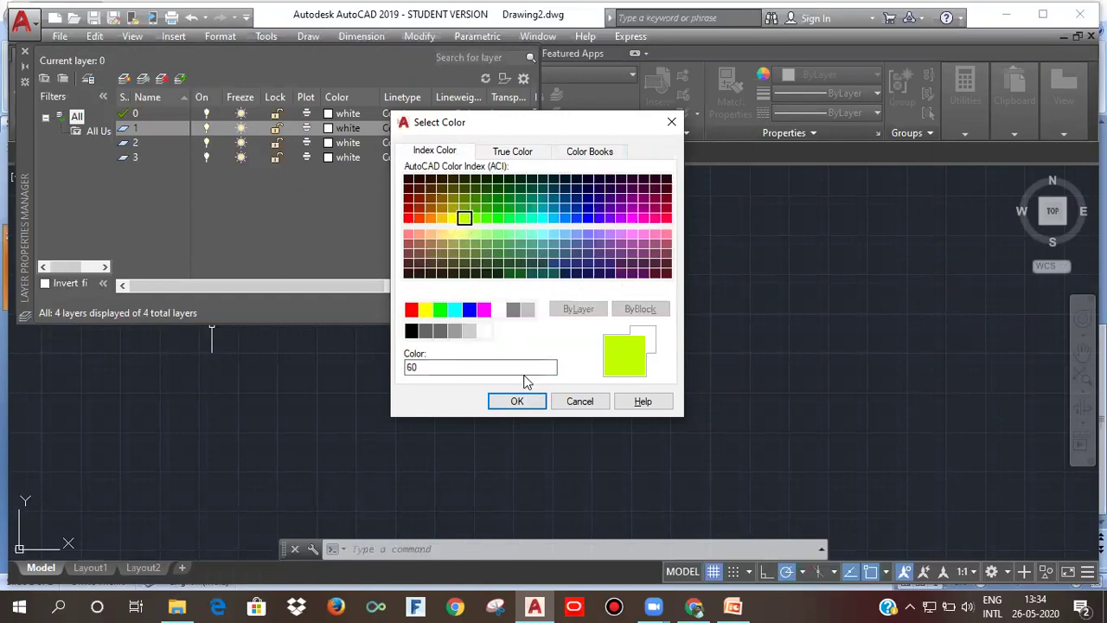
click(517, 402)
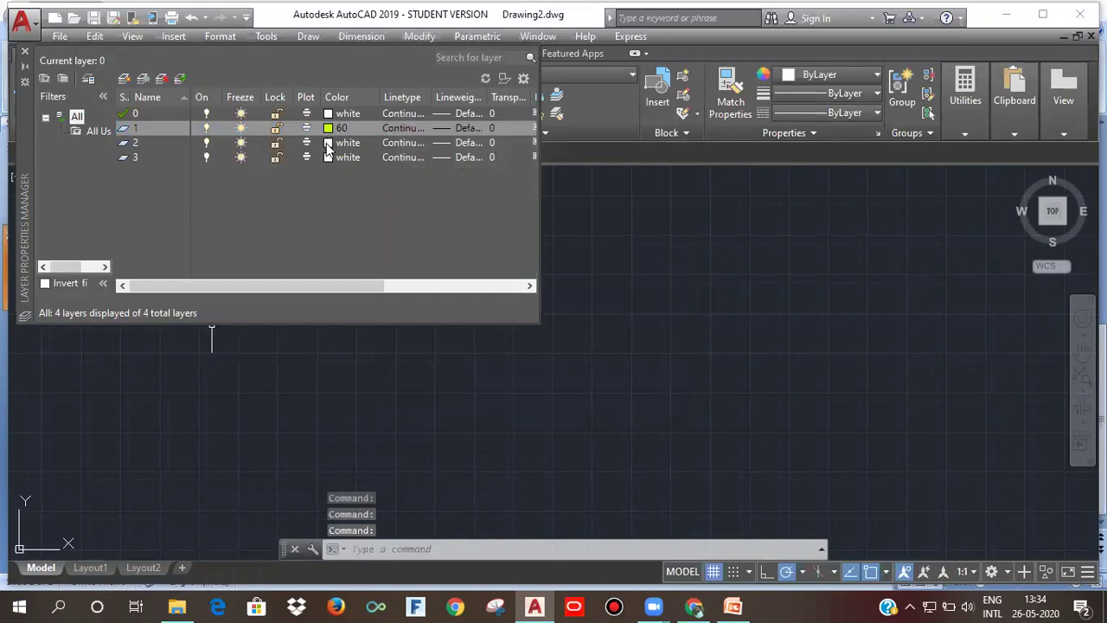
Set layer 2's color to index color 191
click(328, 142)
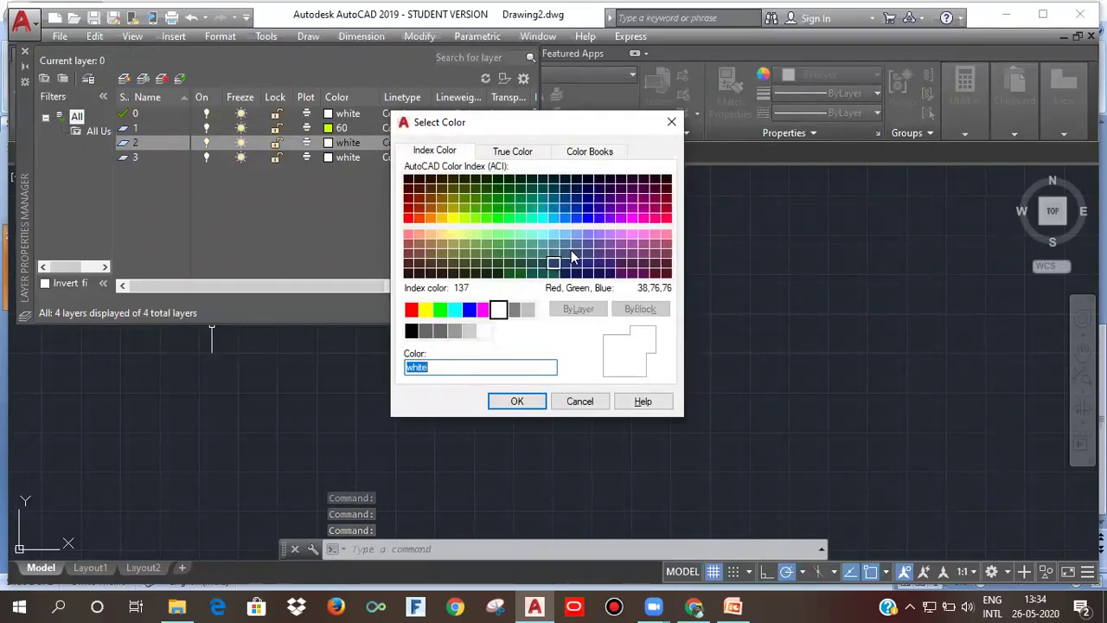
click(612, 235)
click(522, 402)
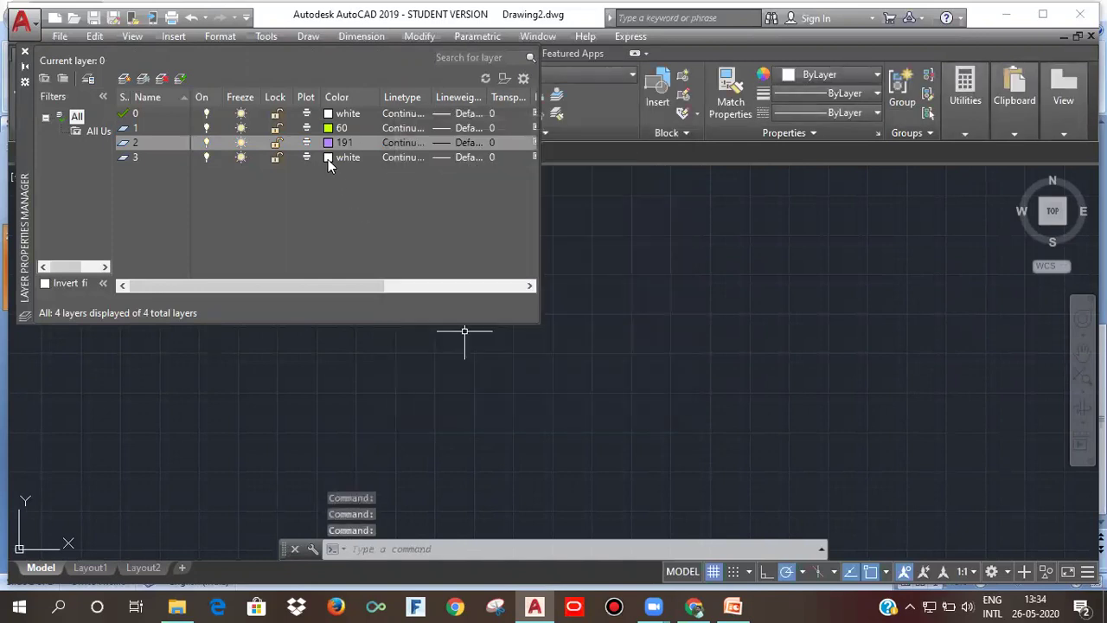
Set layer 3's color to the RGB true color 122,145,90
click(328, 157)
click(519, 157)
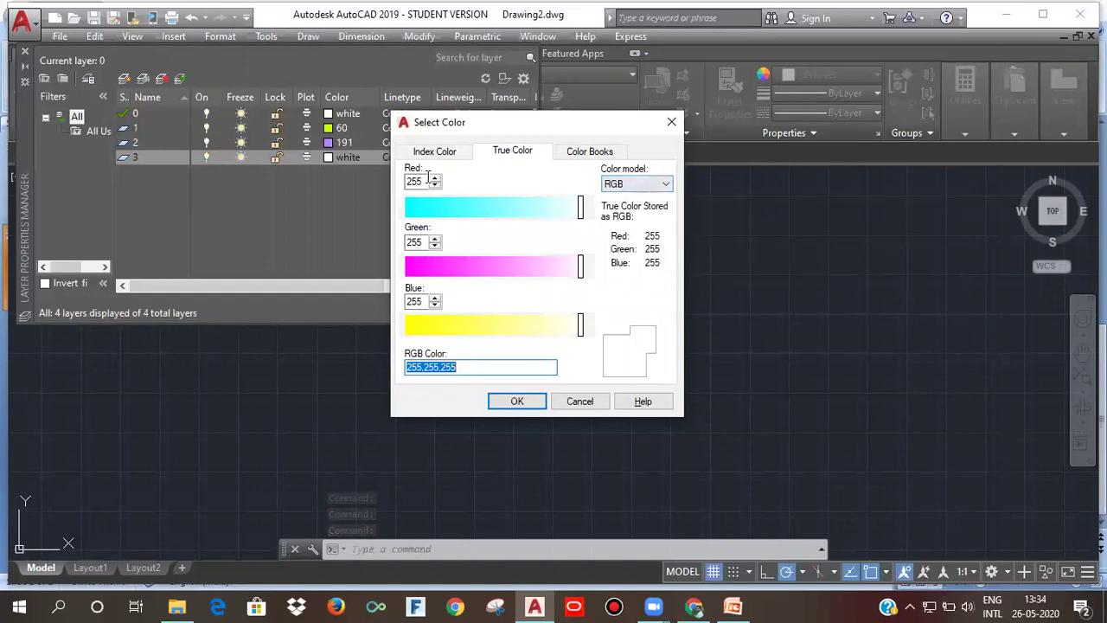
drag(424, 182, 378, 189)
text(122)
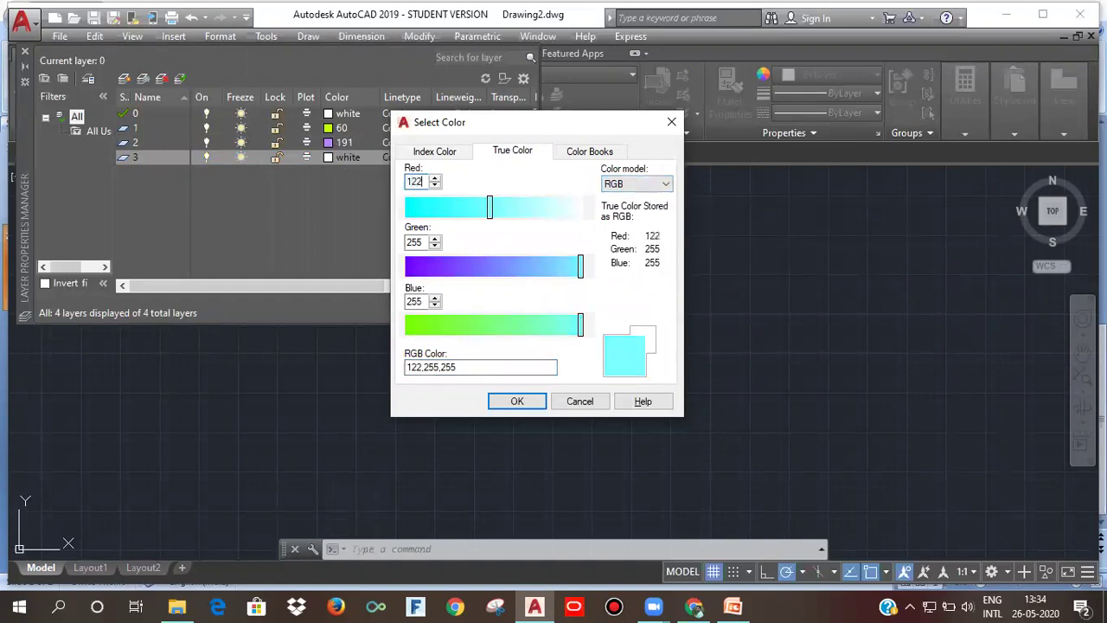
drag(424, 242, 364, 253)
text(145)
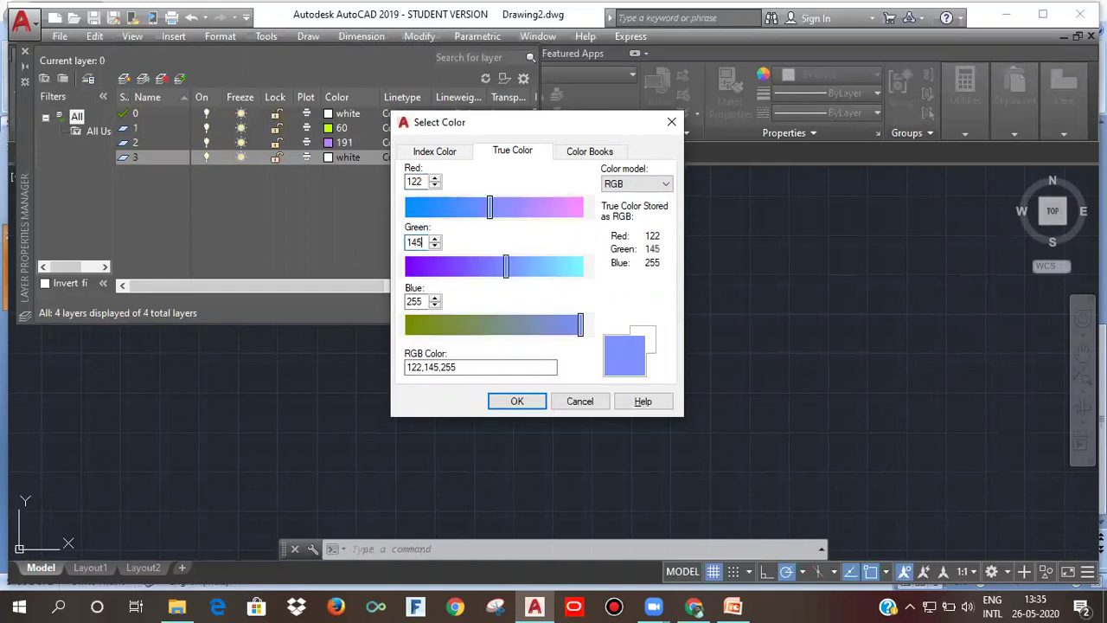
drag(423, 301, 352, 321)
text(90)
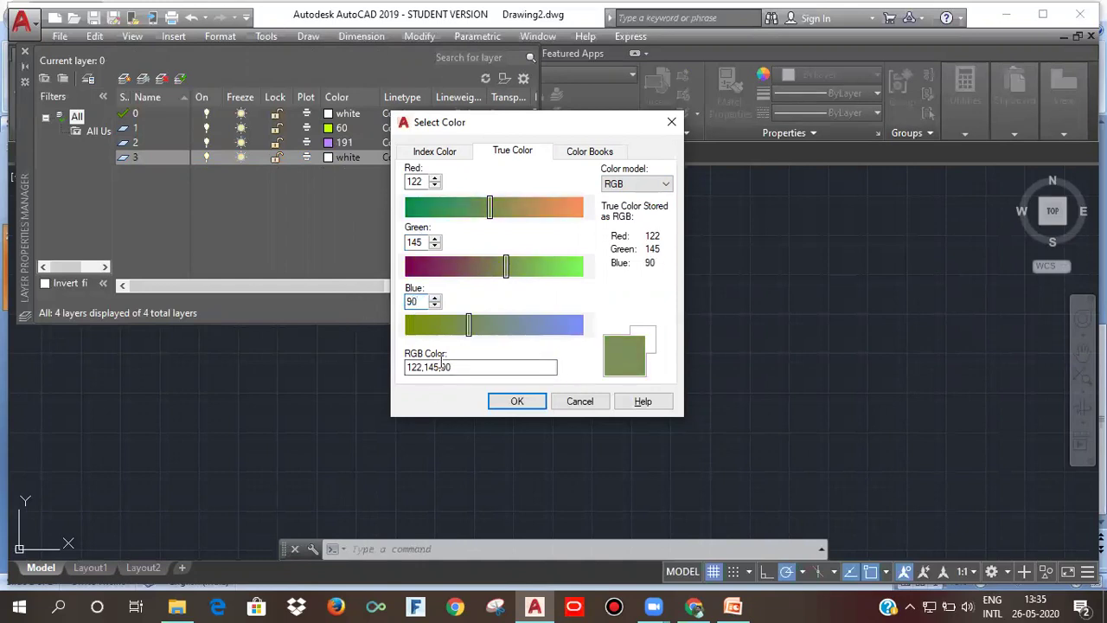
click(512, 404)
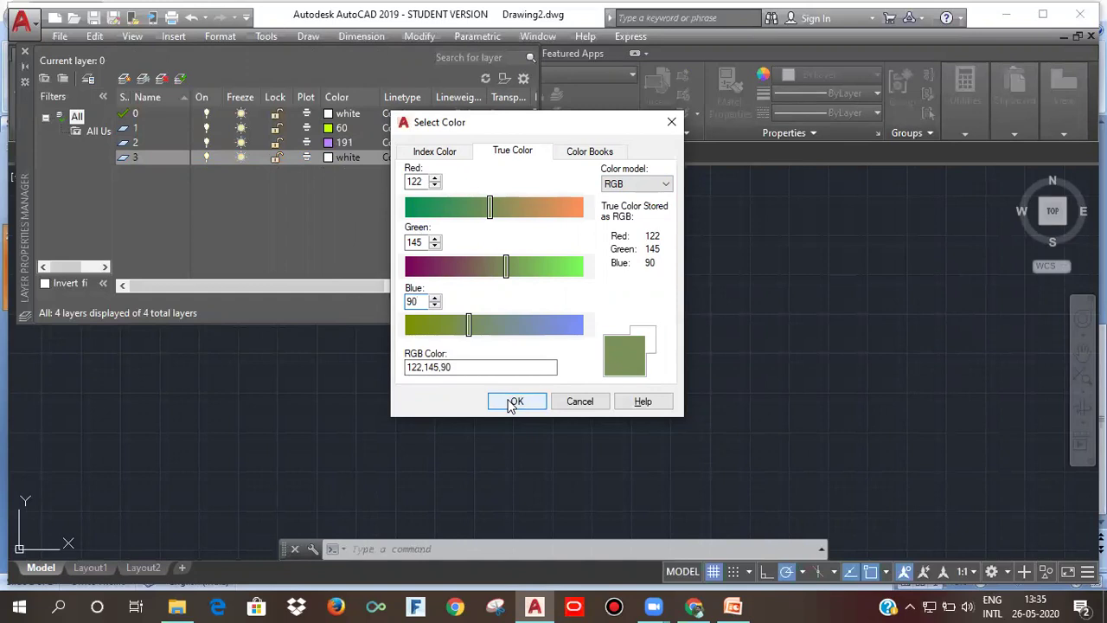
click(513, 402)
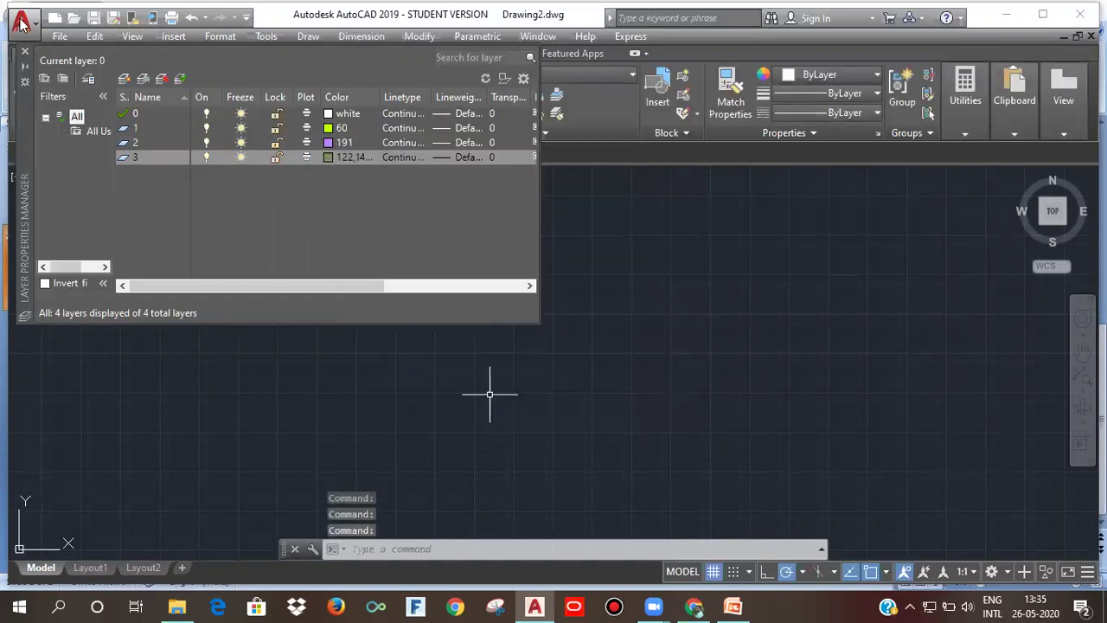
Close the layer manager and draw a small square on layer 0 with the Rectangle tool
click(25, 52)
click(554, 80)
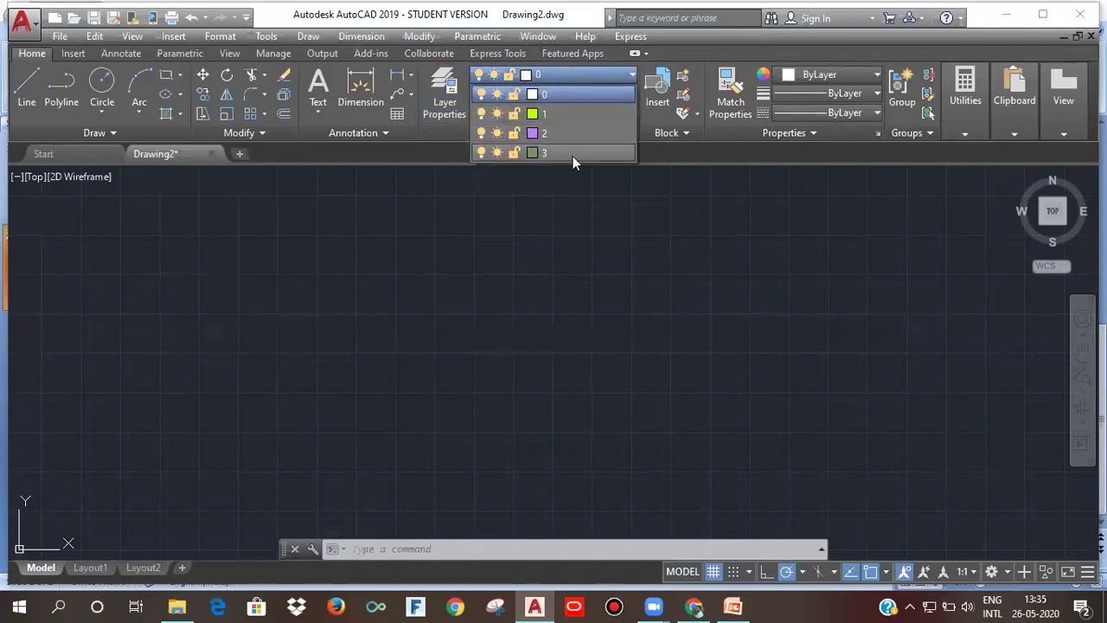
click(299, 193)
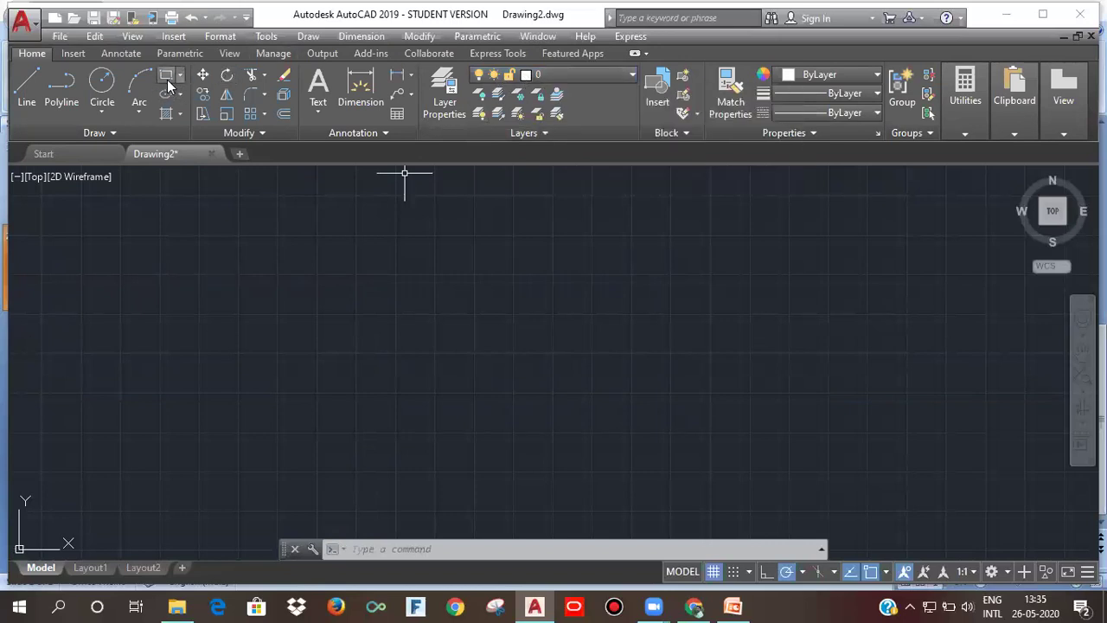
click(333, 257)
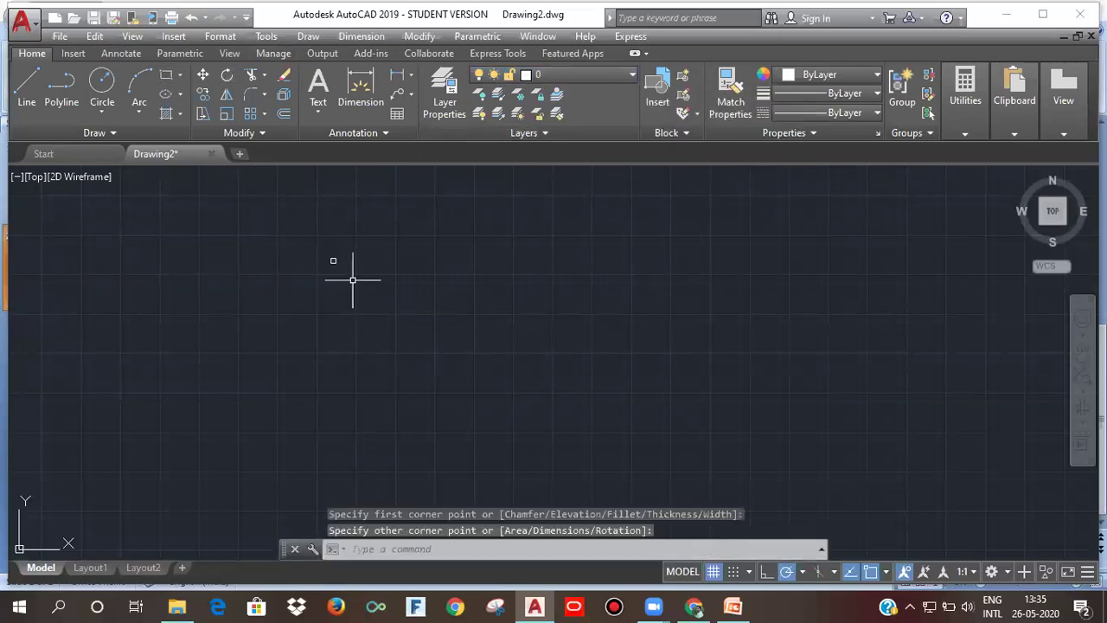
scroll(341, 256, up, 4)
scroll(378, 270, up, 4)
middle_drag(380, 271, 317, 322)
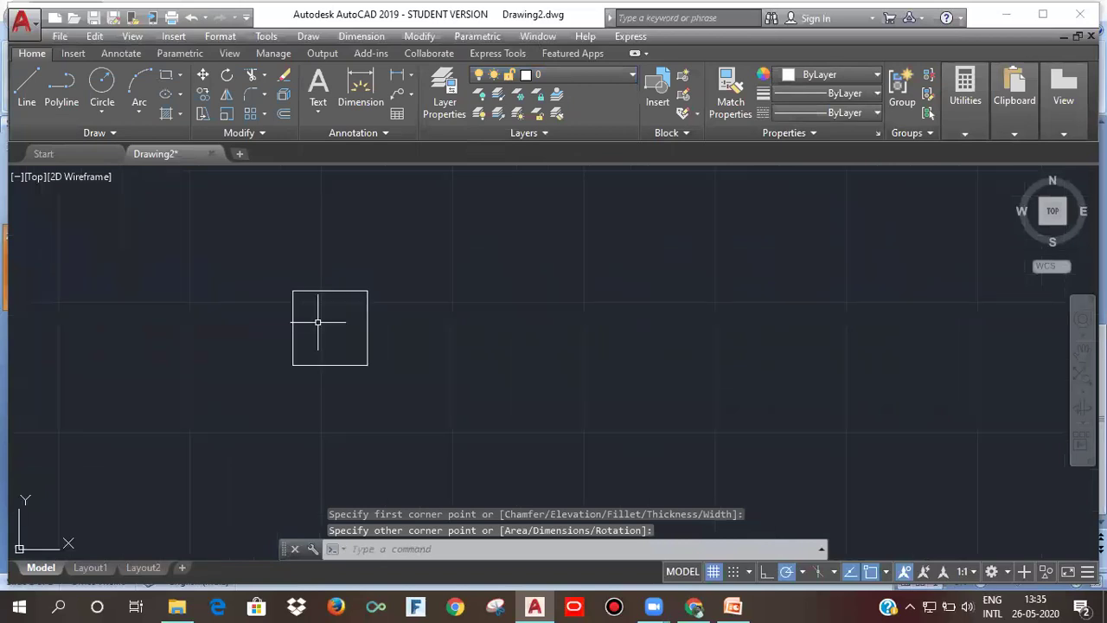
Make layer 1 current and draw a circle with a radius of about 35 beside the square
click(602, 76)
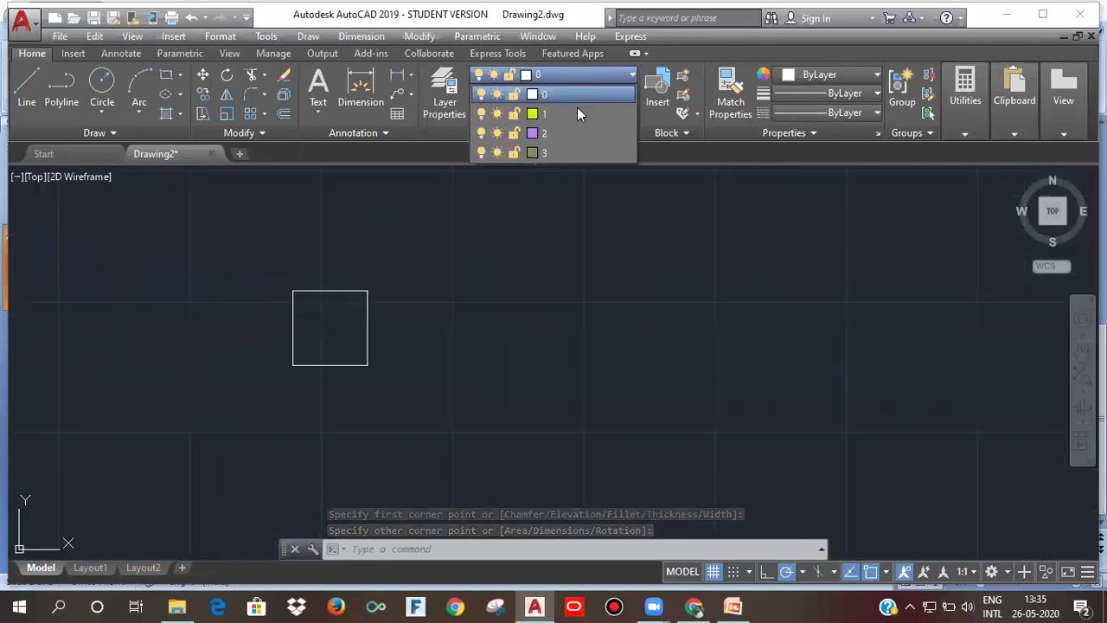
click(575, 113)
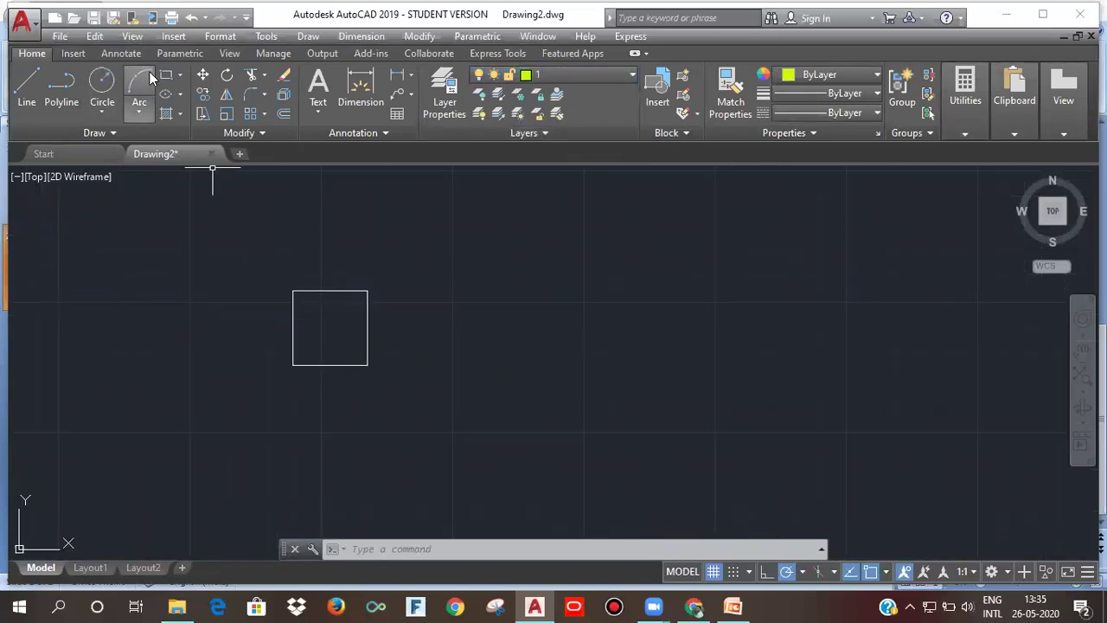
click(108, 82)
click(647, 302)
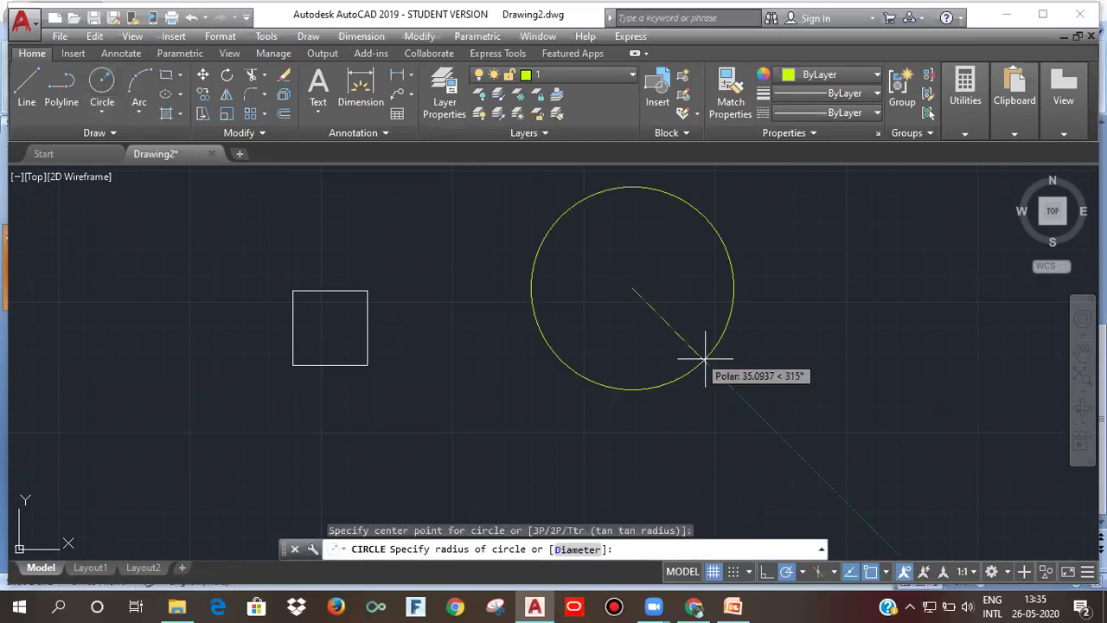
click(574, 371)
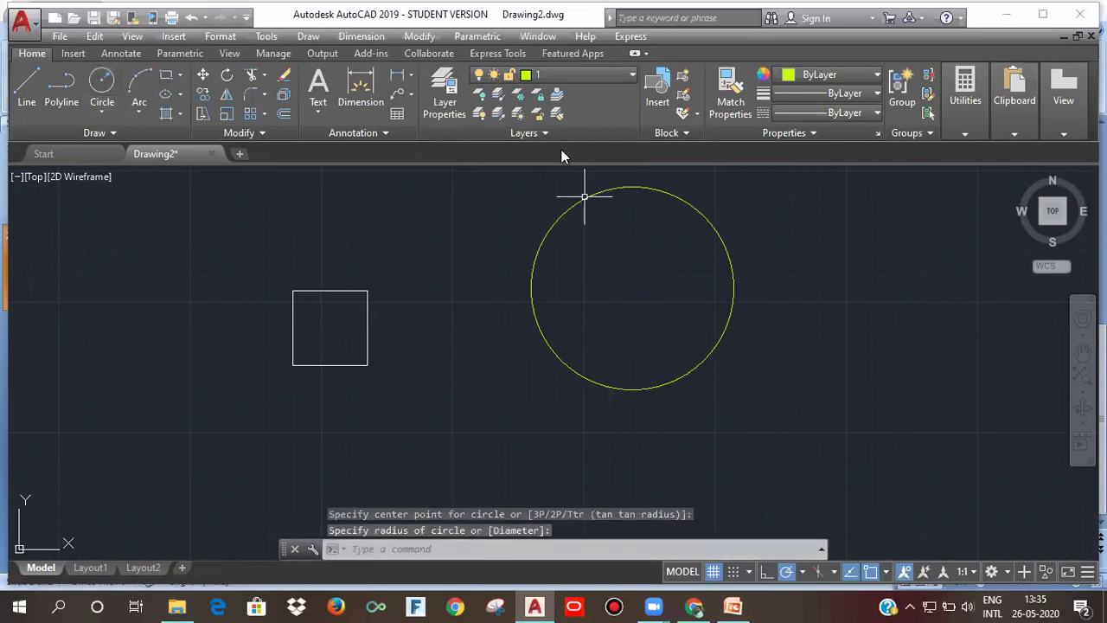
Make layer 2 current and draw a tiny rectangle between the white square and the circle
click(586, 186)
click(588, 74)
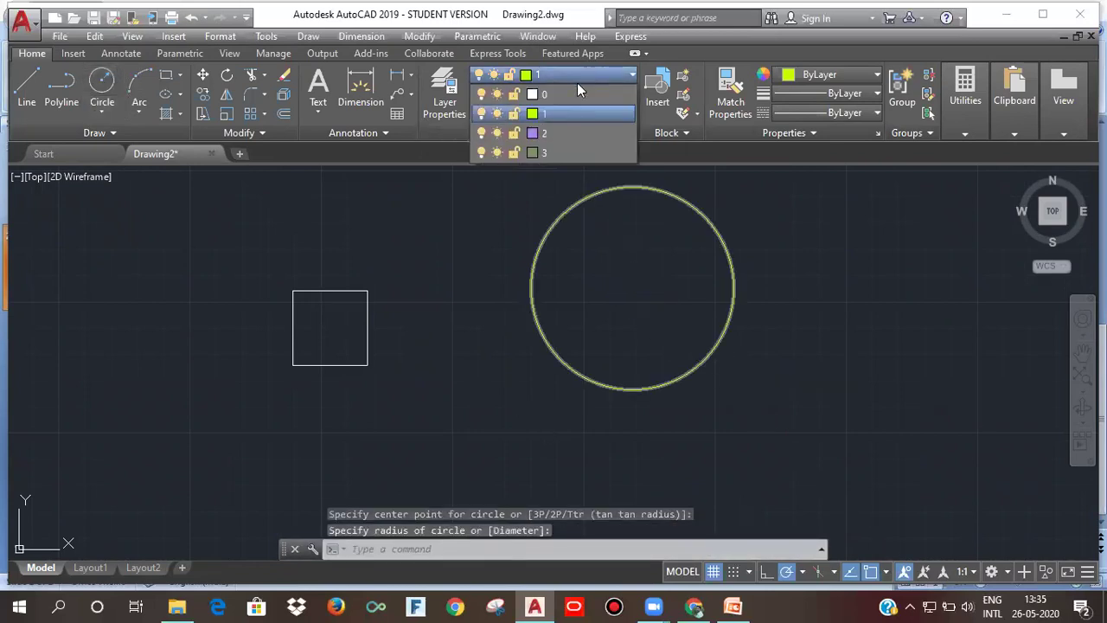
click(553, 136)
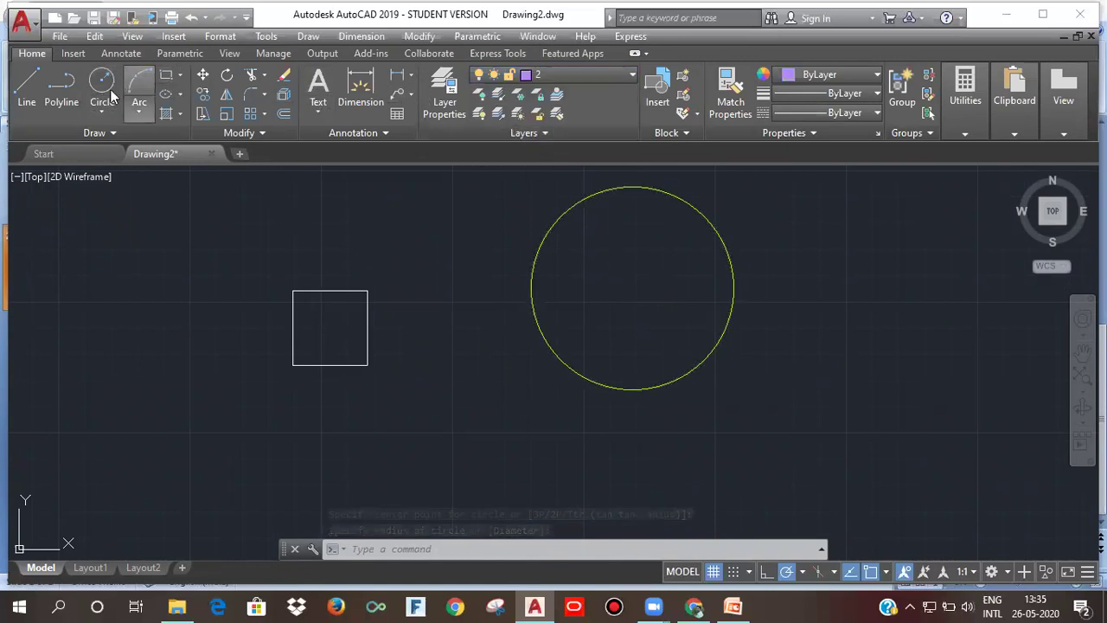
click(166, 74)
click(430, 406)
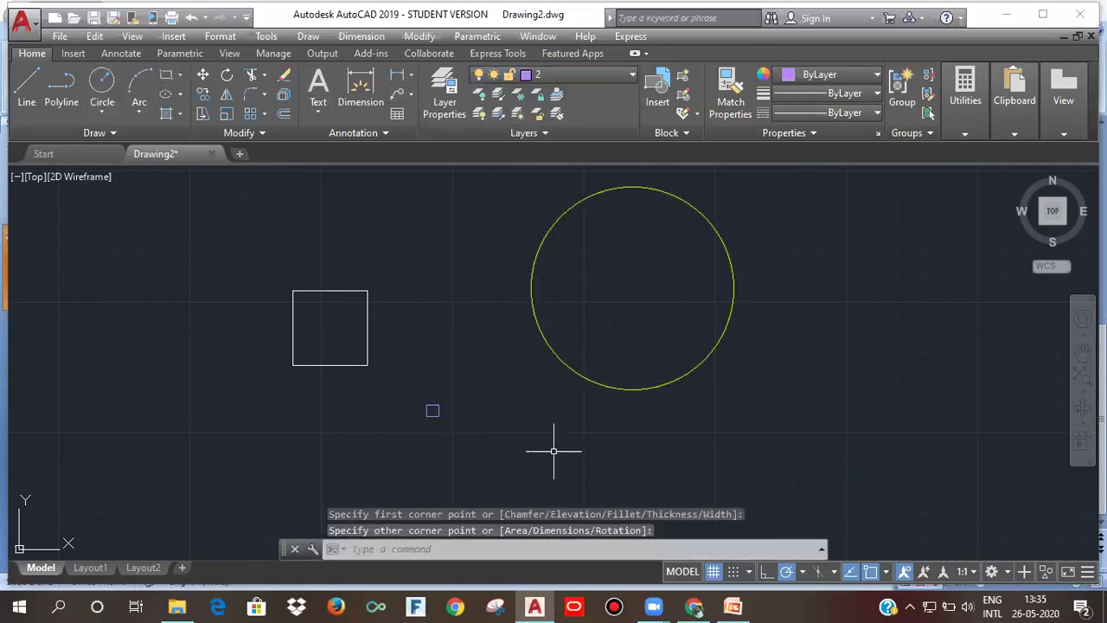
scroll(441, 389, up, 4)
scroll(450, 393, down, 6)
click(446, 403)
scroll(446, 402, up, 5)
click(479, 356)
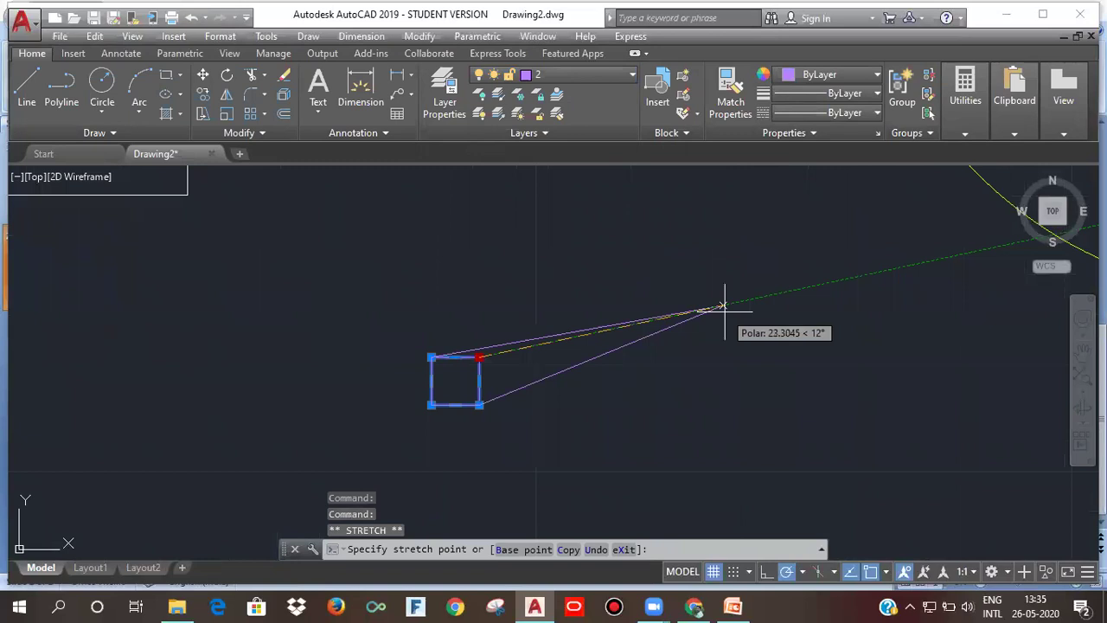
key(Escape)
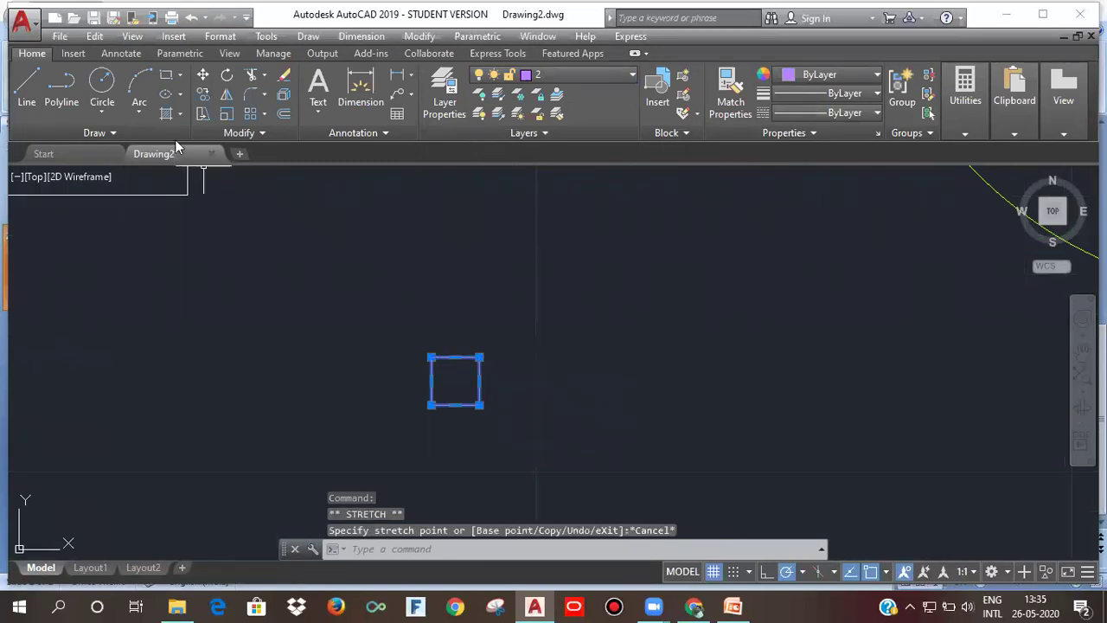
Draw a second, larger rectangle on layer 2 between the tiny rectangle and the circle
click(166, 74)
click(675, 271)
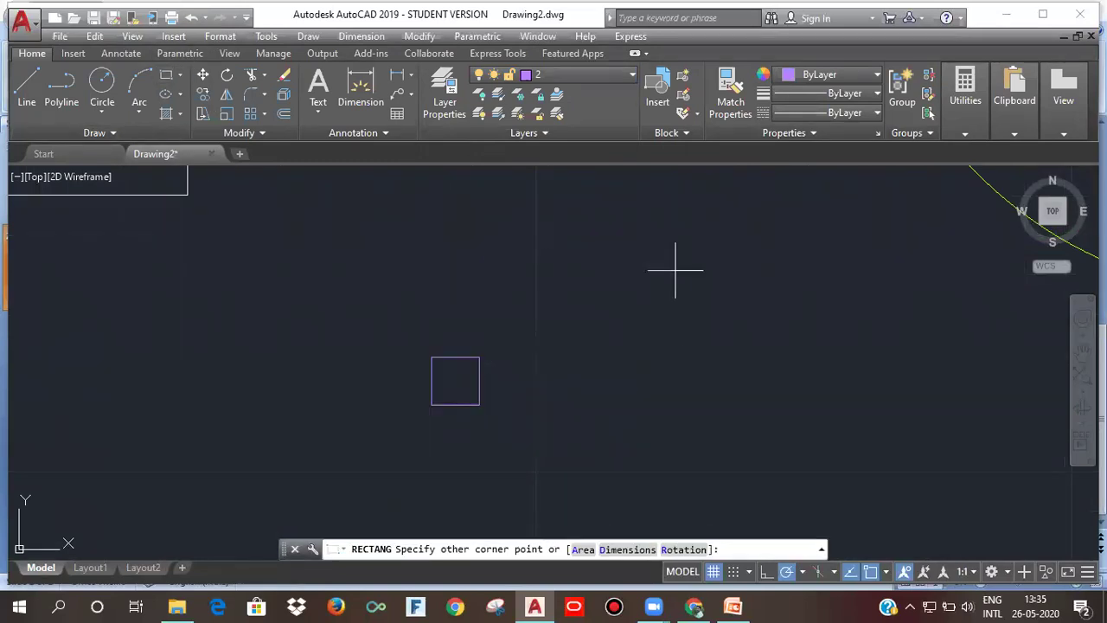
click(948, 454)
scroll(816, 449, down, 5)
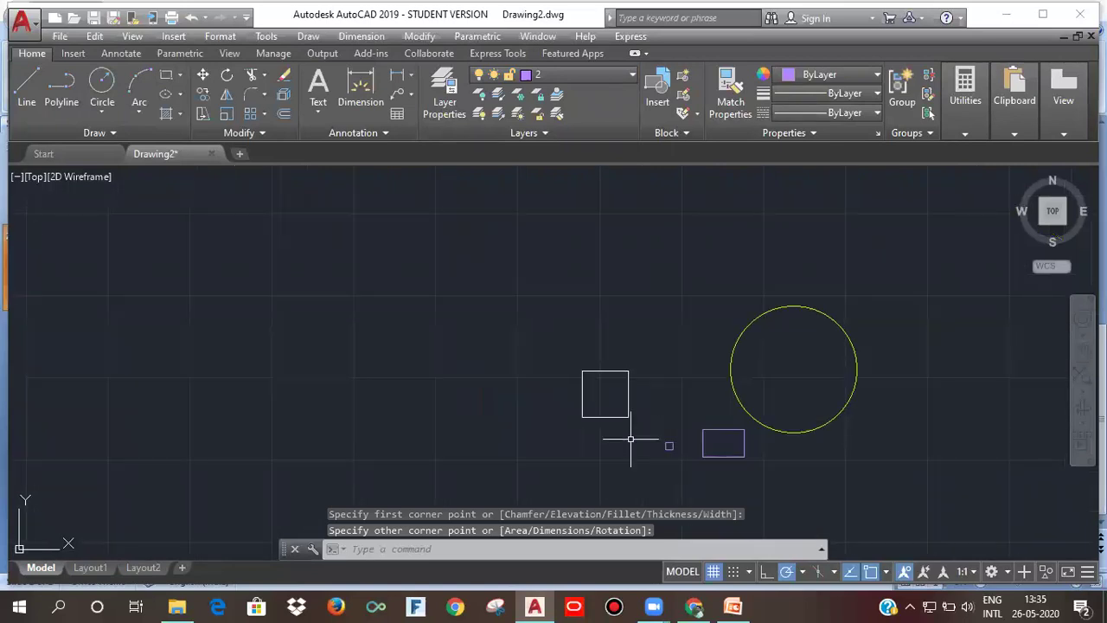
middle_drag(773, 389, 632, 351)
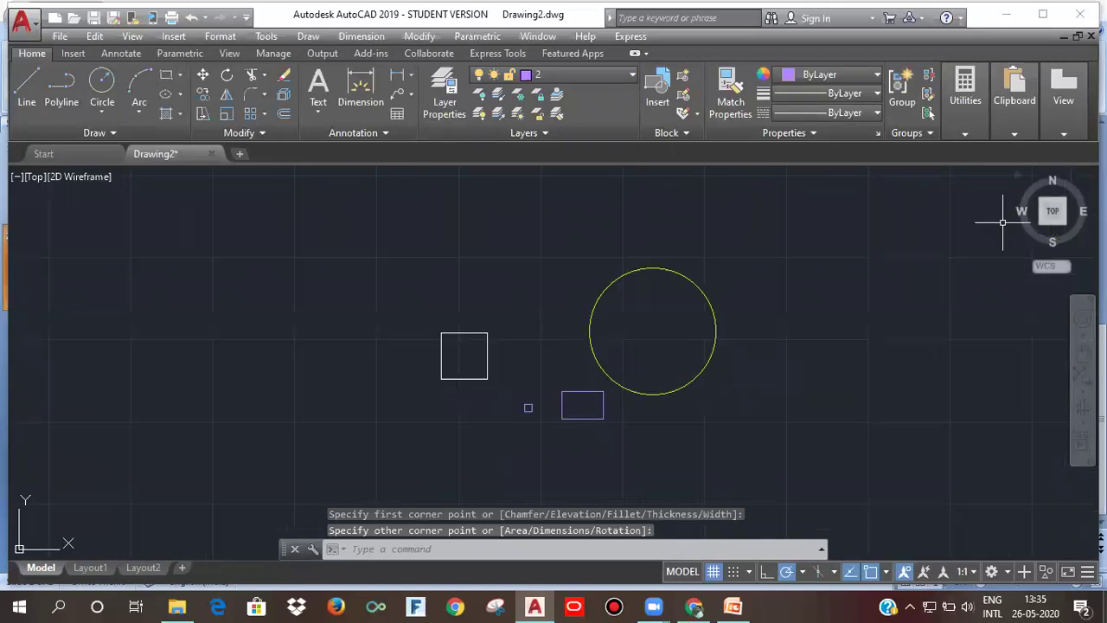
Draw a large upright rectangle on layer 2 in the empty area to the left of the white square
click(157, 74)
click(212, 246)
click(332, 395)
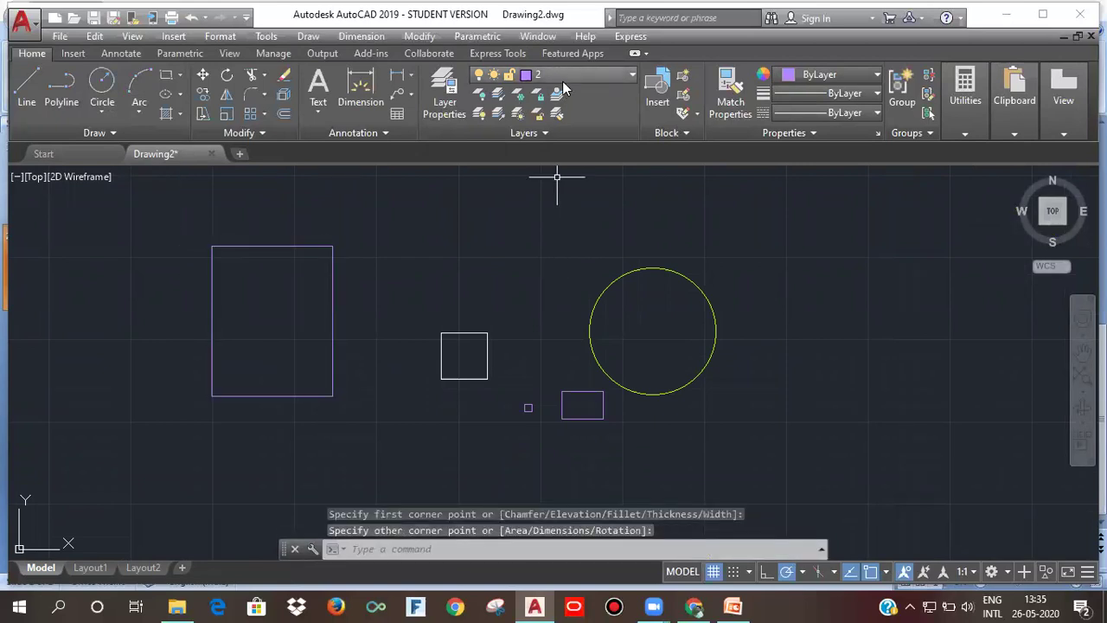
Move the large upright rectangle to layer 3 and clear the selection
click(305, 247)
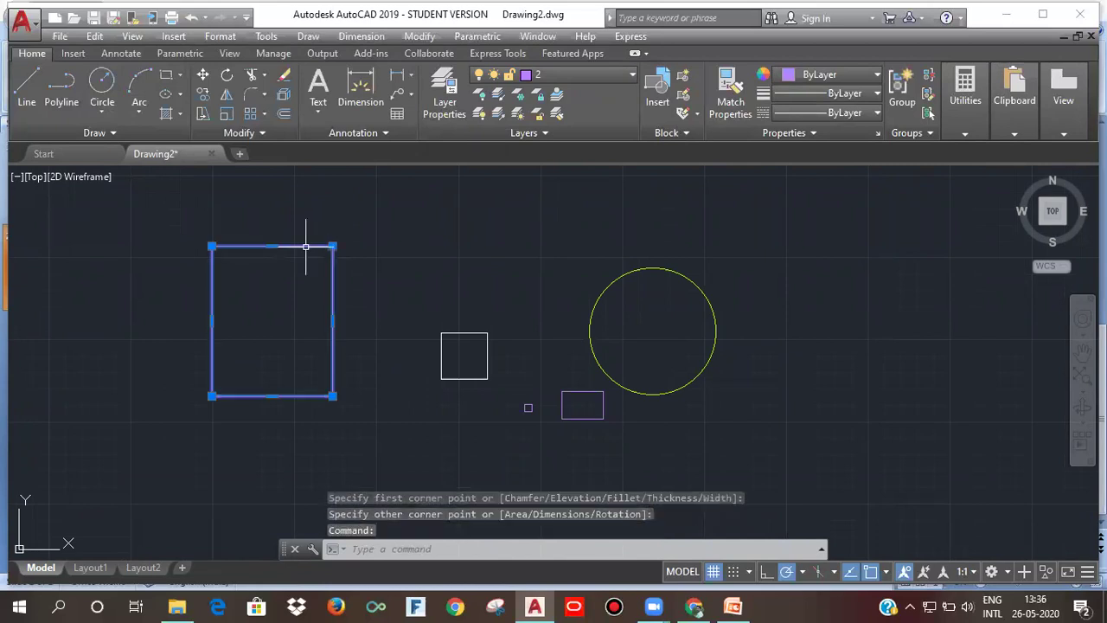
click(613, 74)
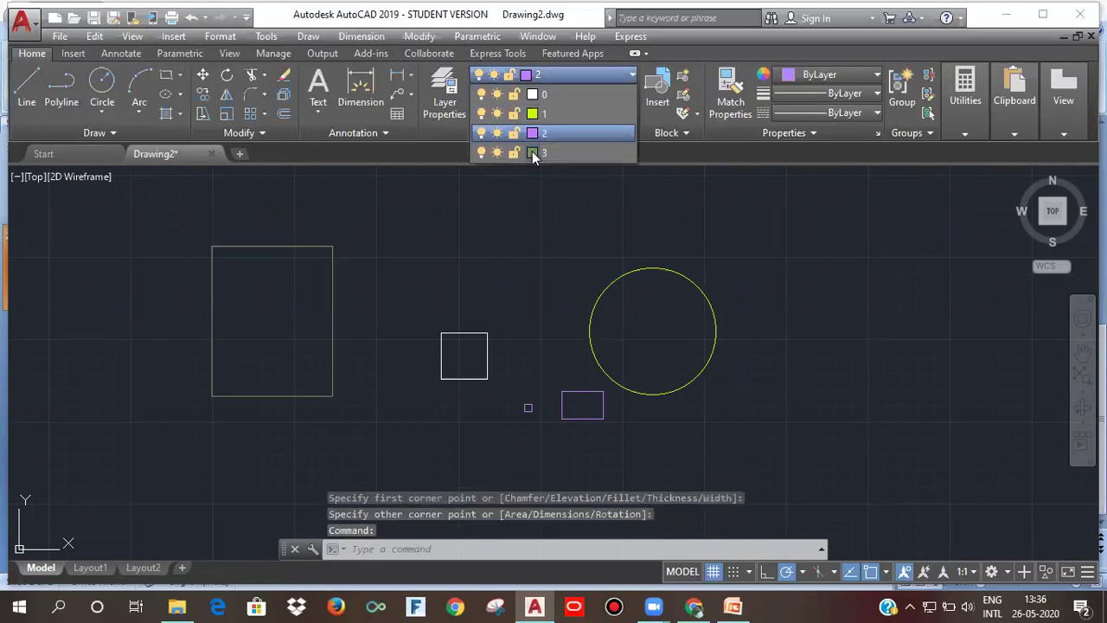
click(533, 154)
click(524, 398)
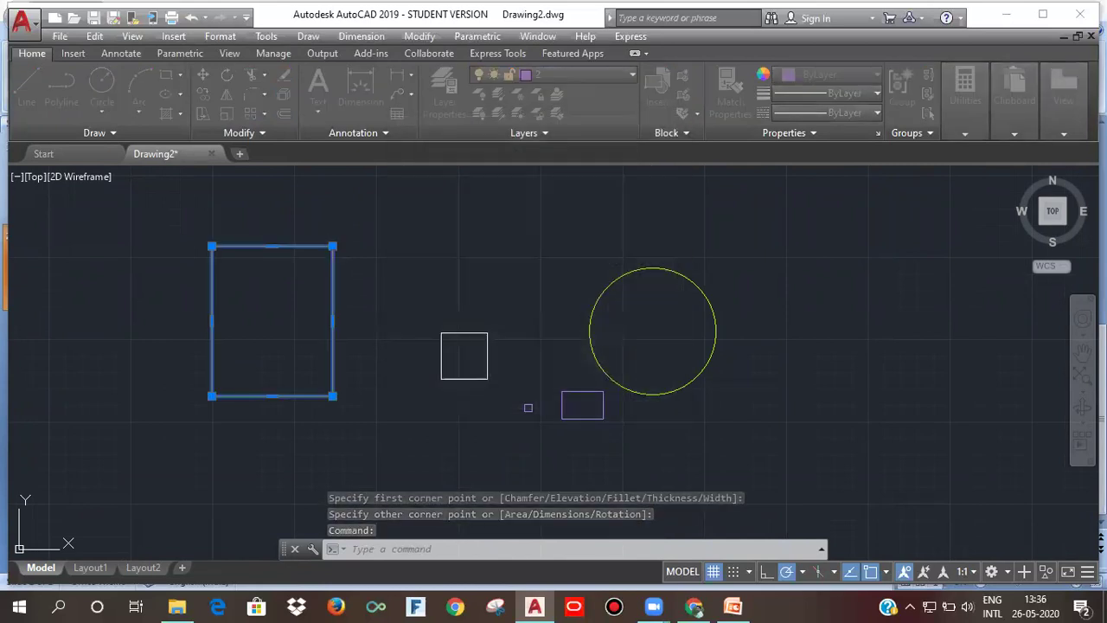
key(Escape)
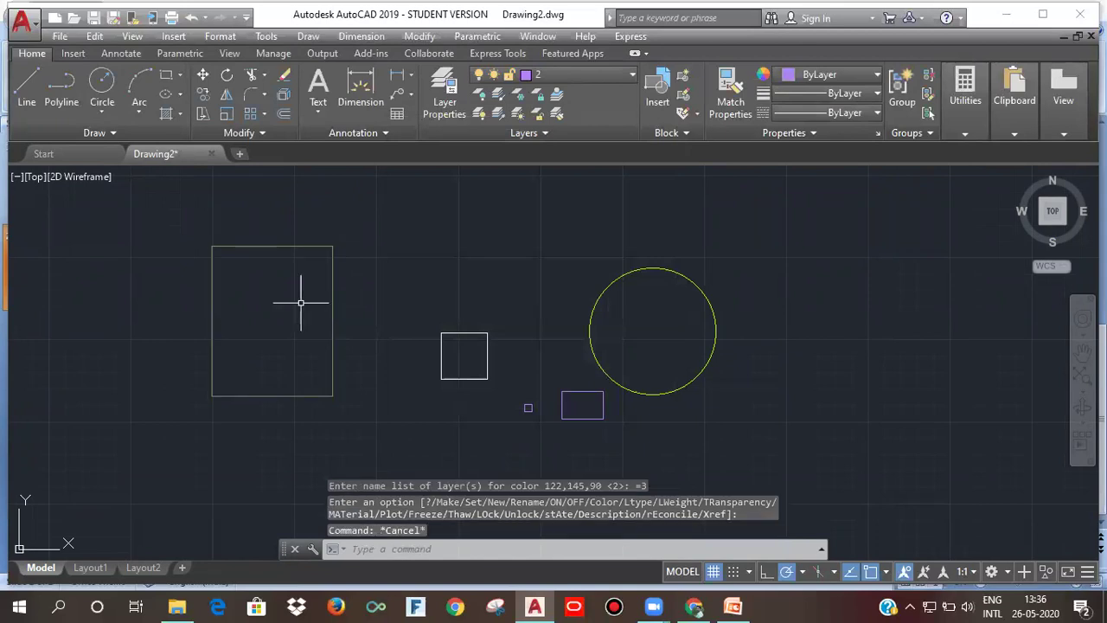
Make layer 0 the current layer
click(585, 79)
click(558, 92)
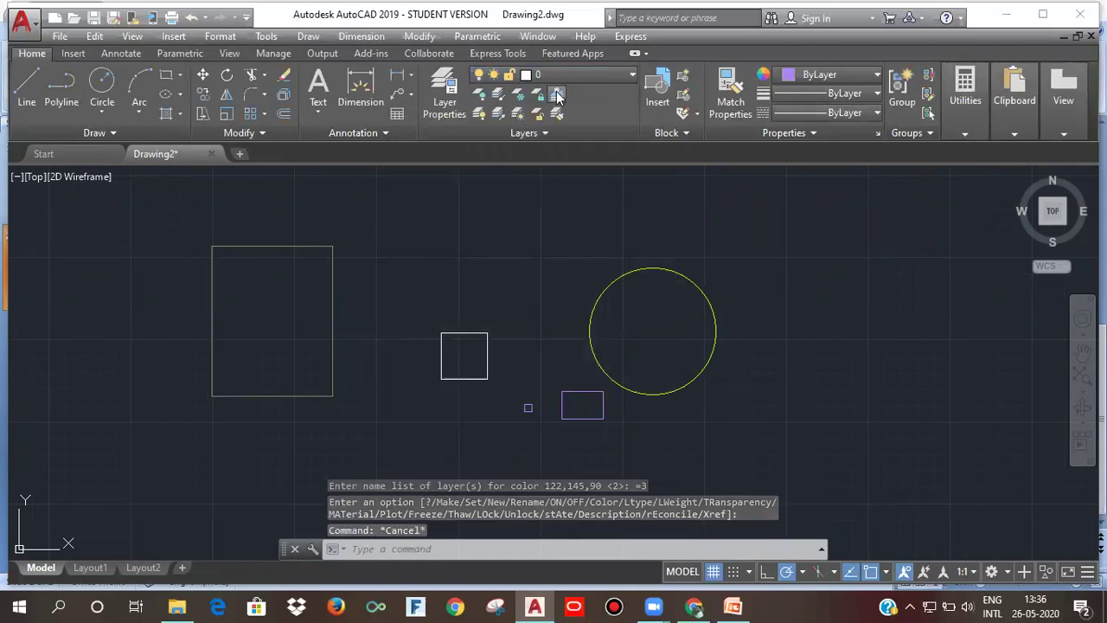
scroll(606, 355, up, 2)
scroll(519, 336, down, 4)
scroll(497, 338, up, 2)
scroll(477, 338, down, 2)
middle_drag(476, 338, 297, 376)
scroll(506, 371, up, 4)
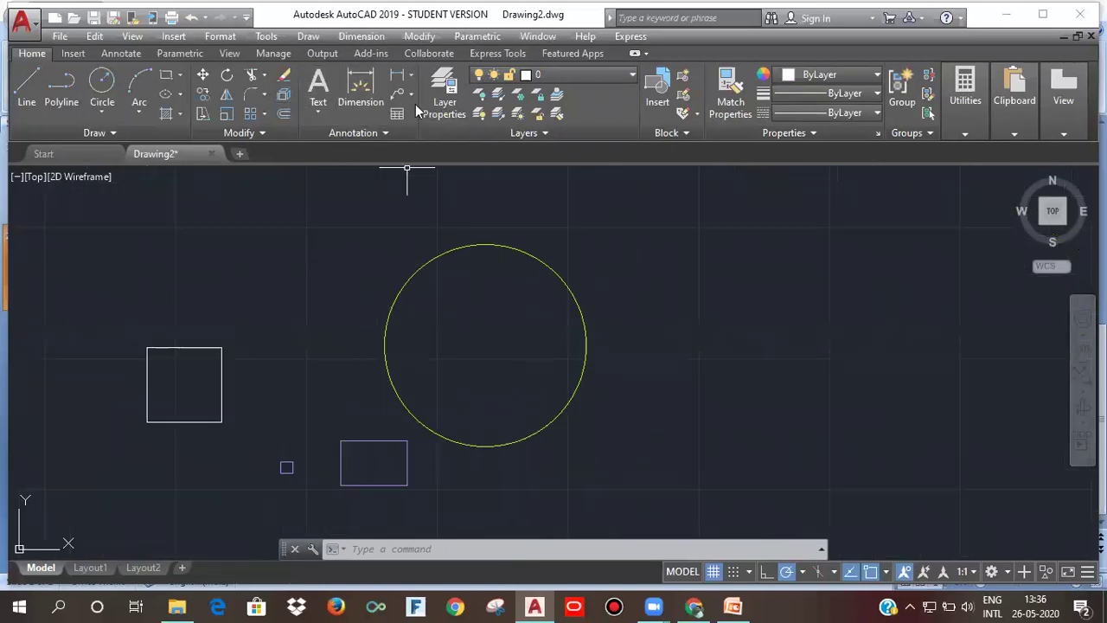
Load the ACAD_ISO03W100 linetype, assign it to layer 1, and close the layer manager
click(441, 95)
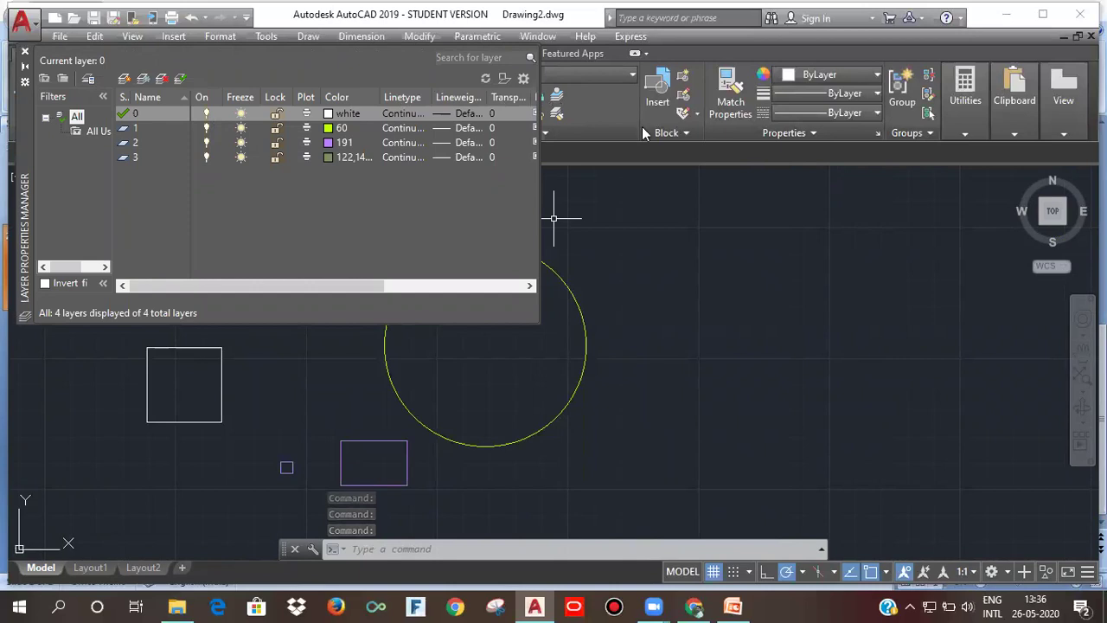
click(405, 130)
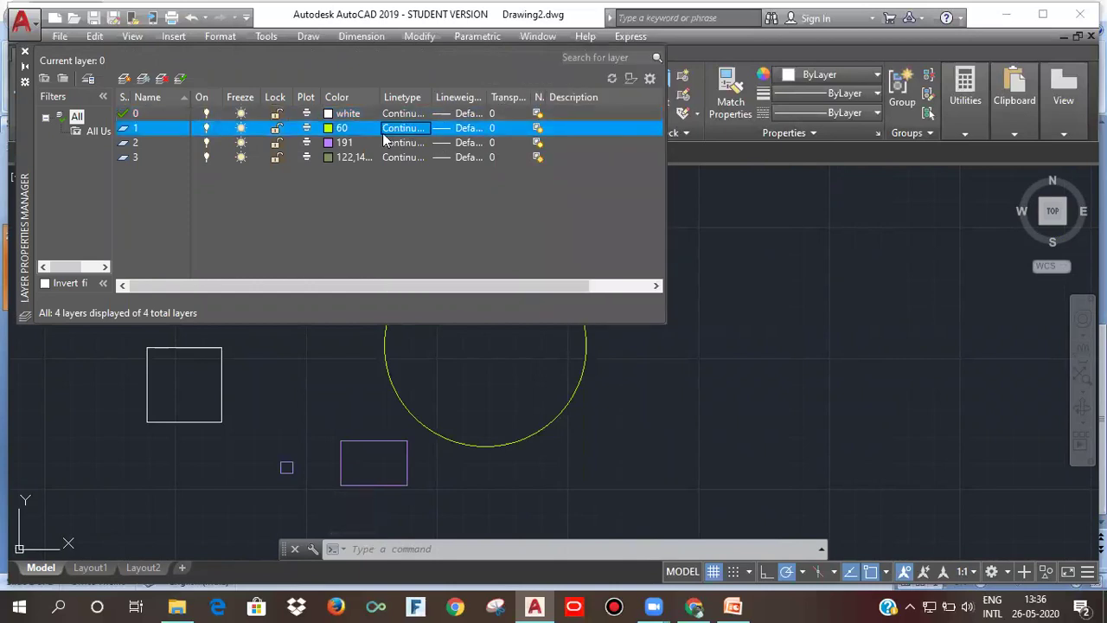
click(384, 131)
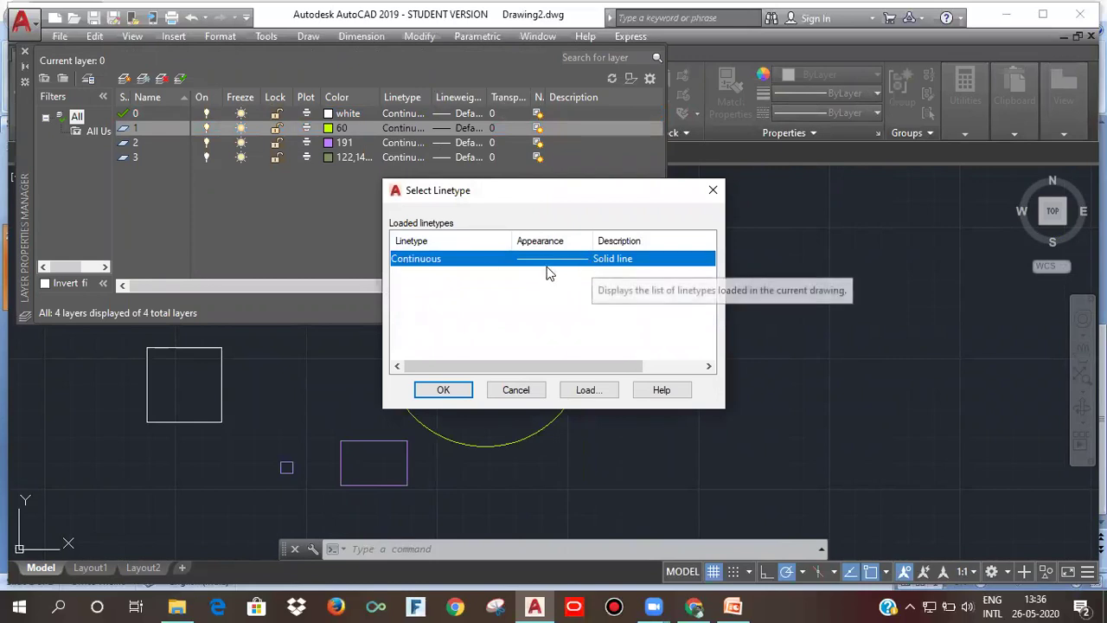
click(606, 390)
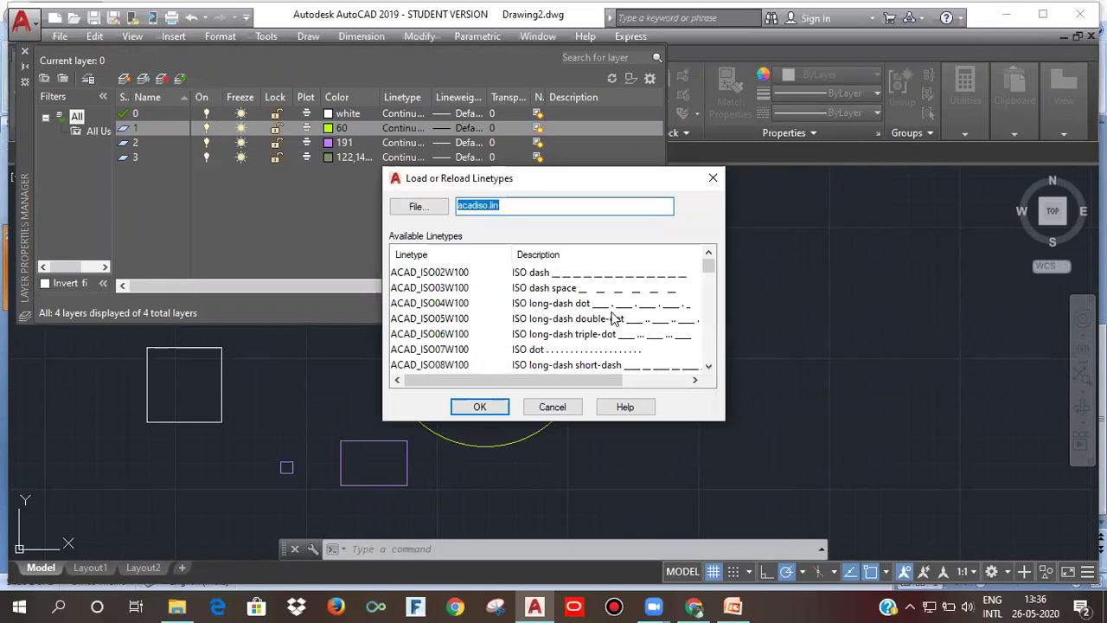
click(609, 290)
click(489, 410)
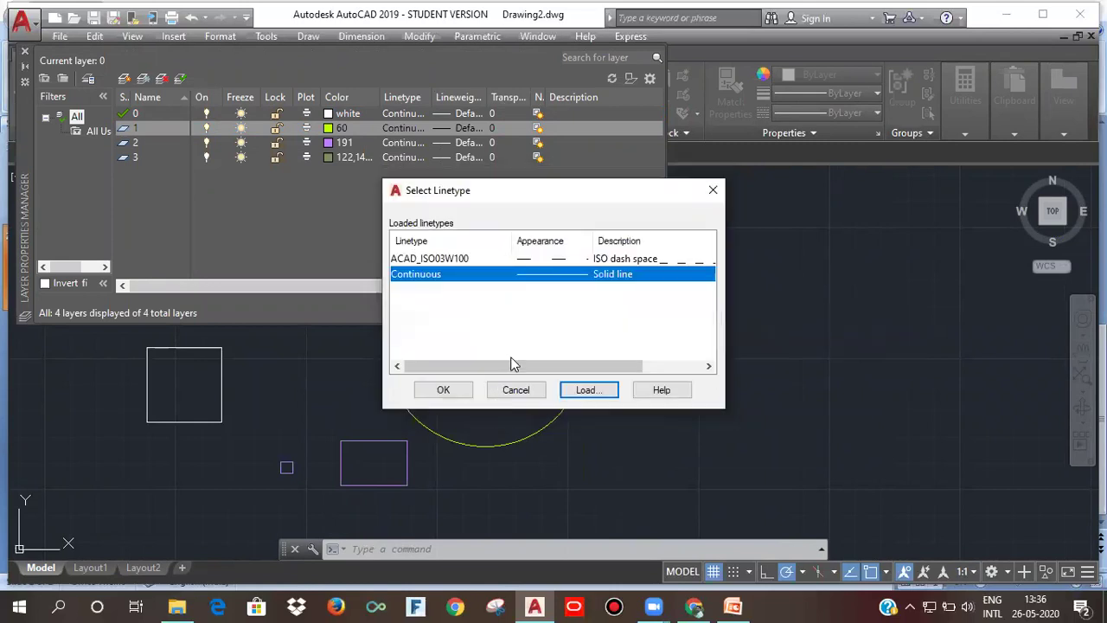
click(481, 258)
click(443, 390)
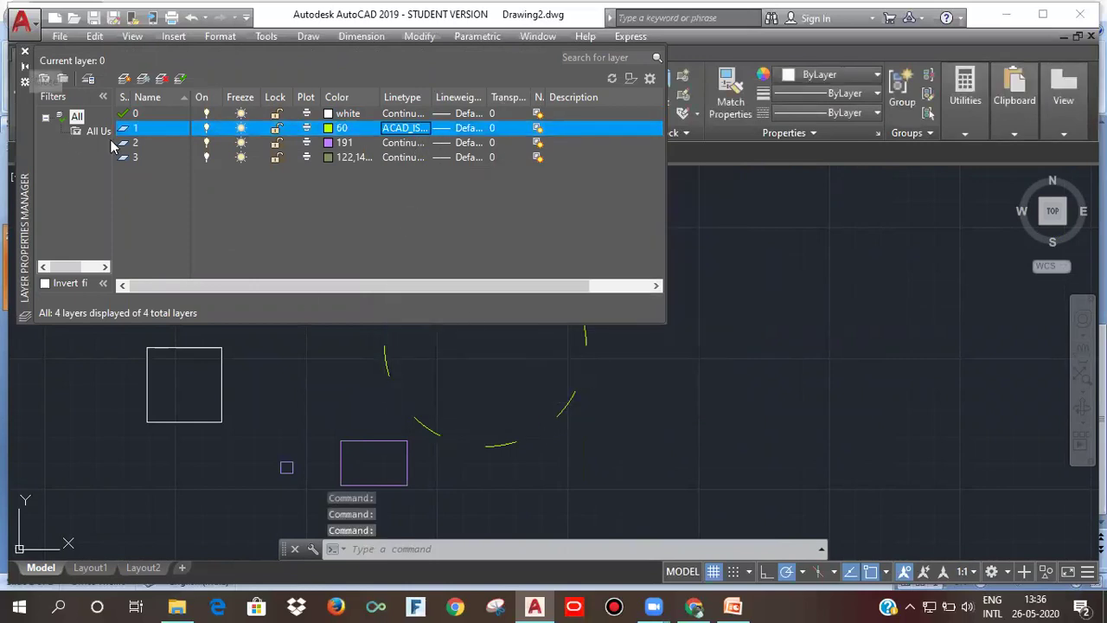
click(25, 53)
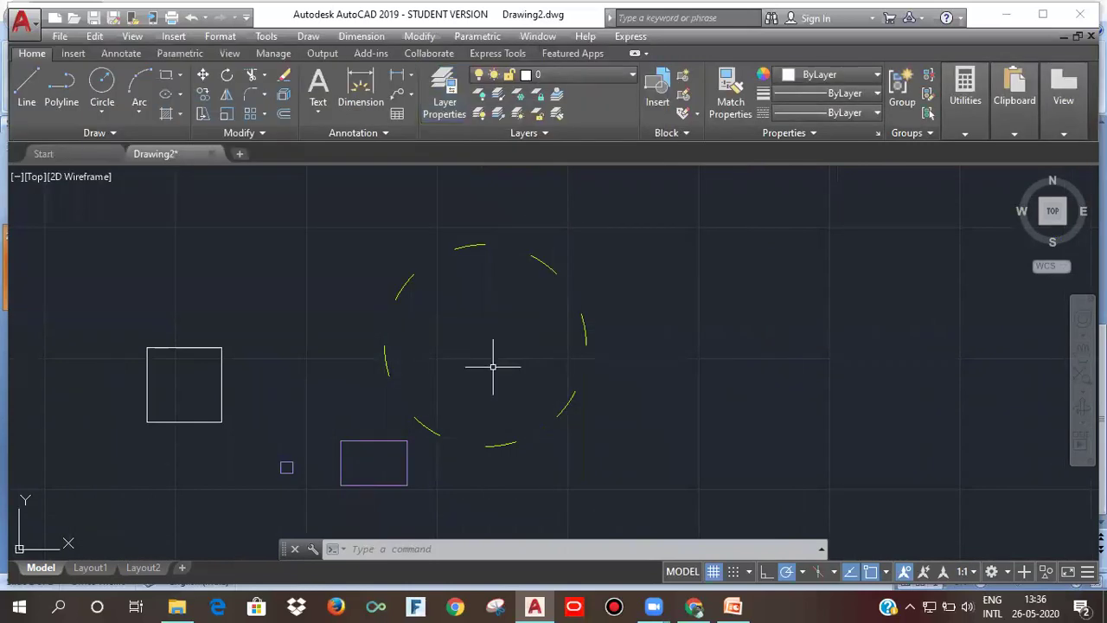
Set layer 2's lineweight to 0.30 mm and close the layer manager
click(445, 118)
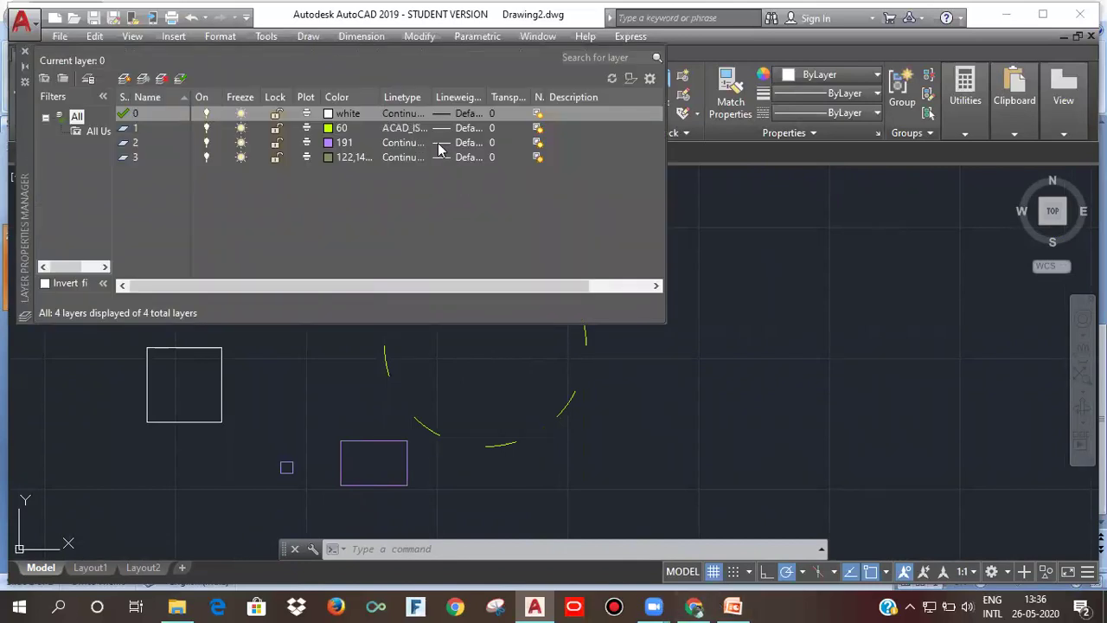
click(468, 143)
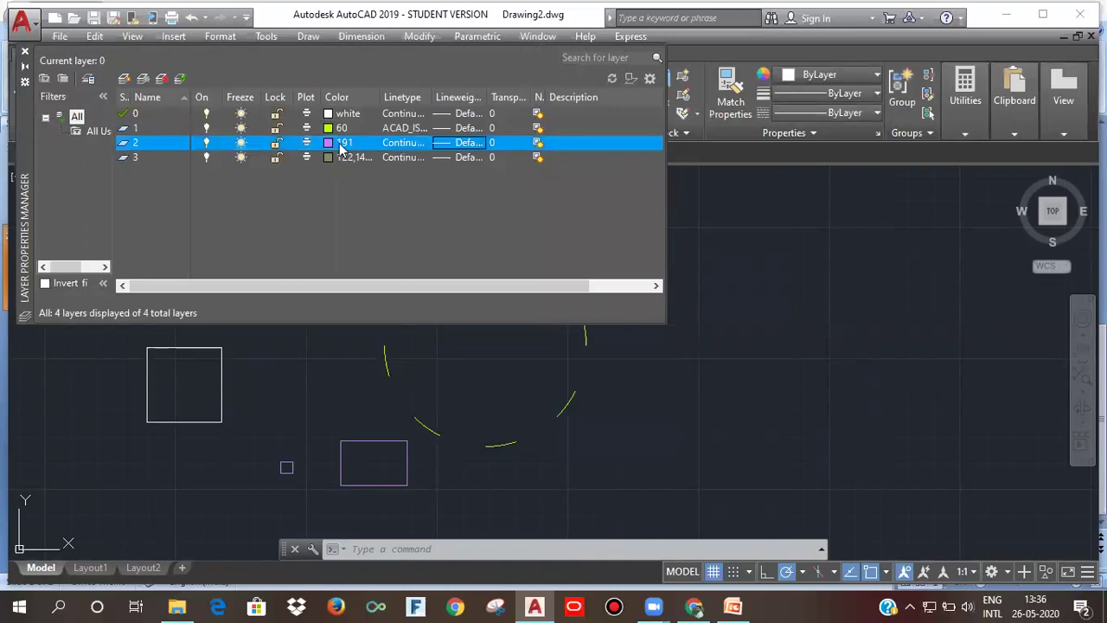
click(463, 144)
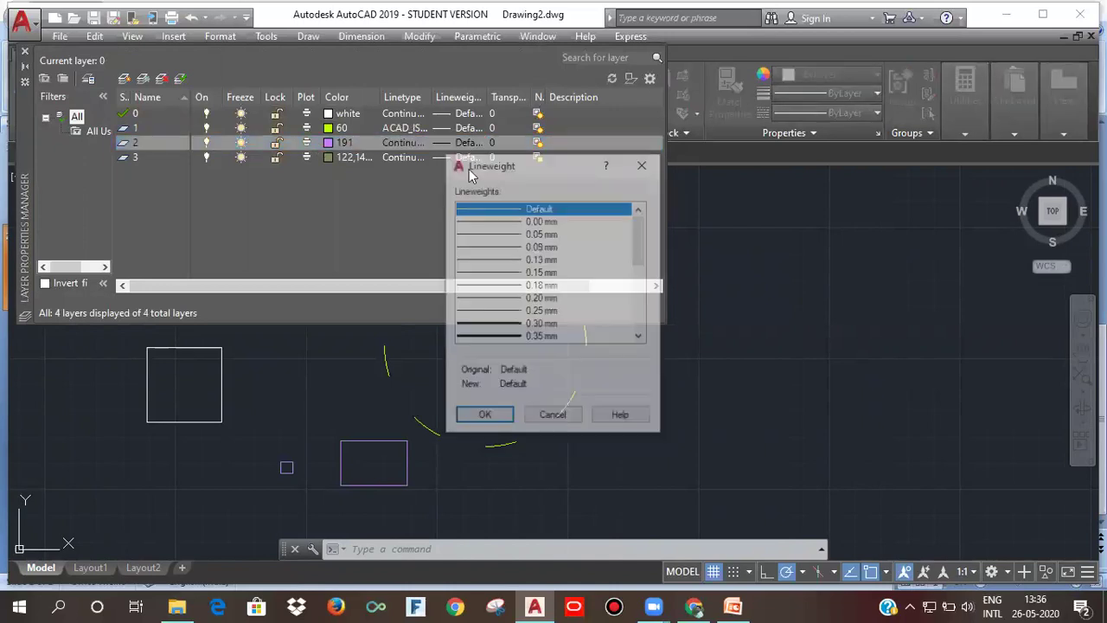
click(498, 325)
scroll(502, 329, down, 5)
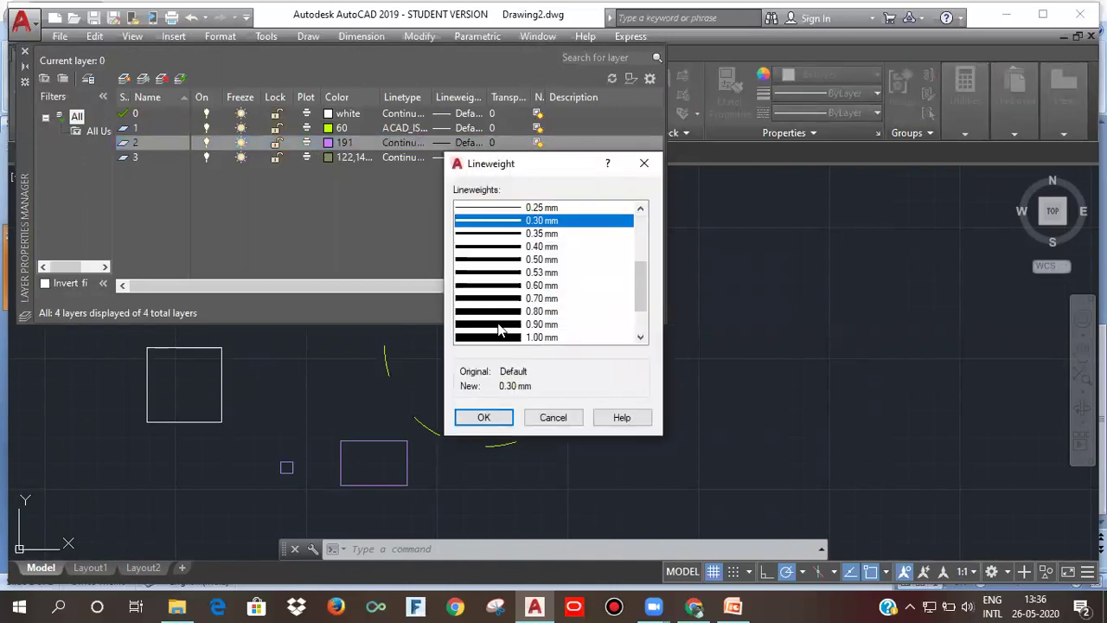
scroll(514, 331, up, 5)
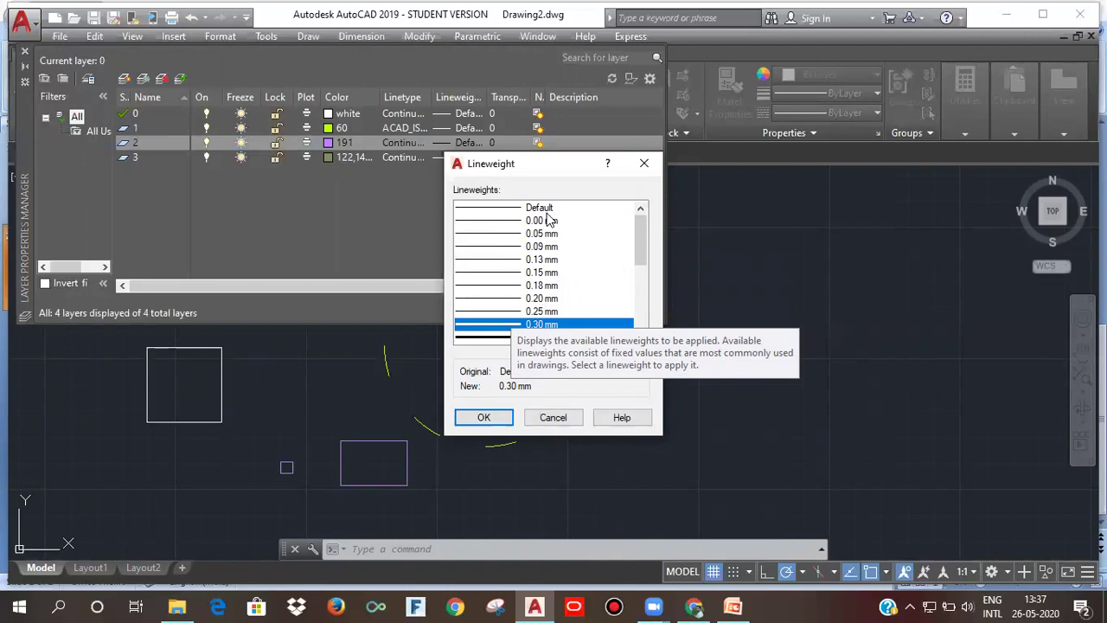
click(478, 416)
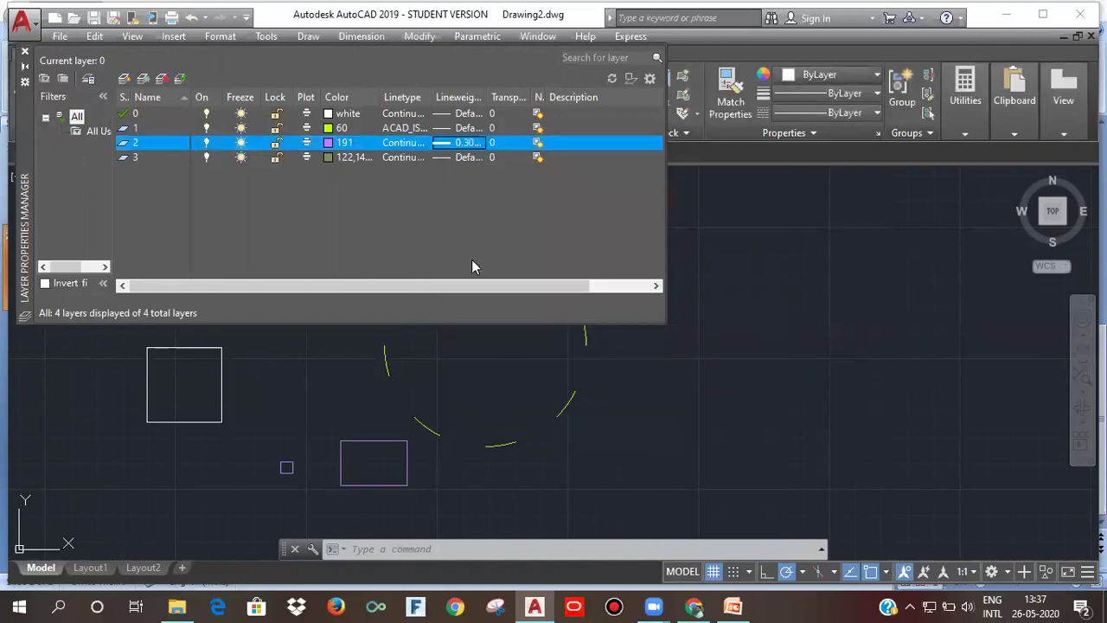
click(24, 55)
Enable the LineWeight status toggle, turn on lineweight display, and inspect the layer 2 rectangles up close
scroll(312, 481, up, 4)
mouse_move(407, 436)
middle_down()
mouse_move(477, 378)
mouse_move(407, 425)
middle_up()
scroll(455, 398, up, 5)
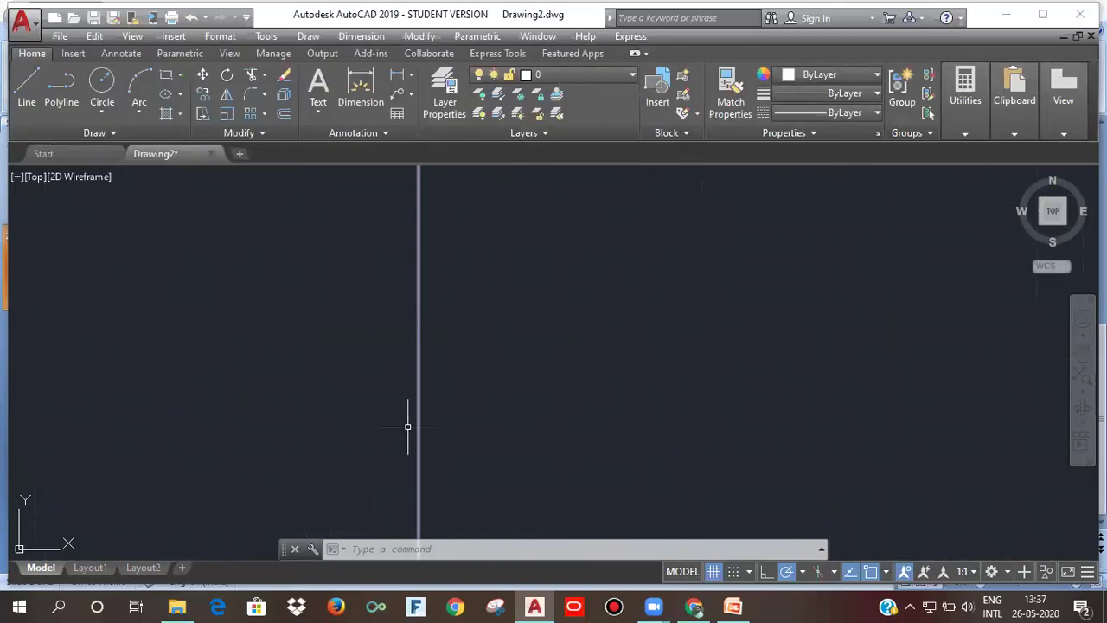
scroll(413, 428, down, 5)
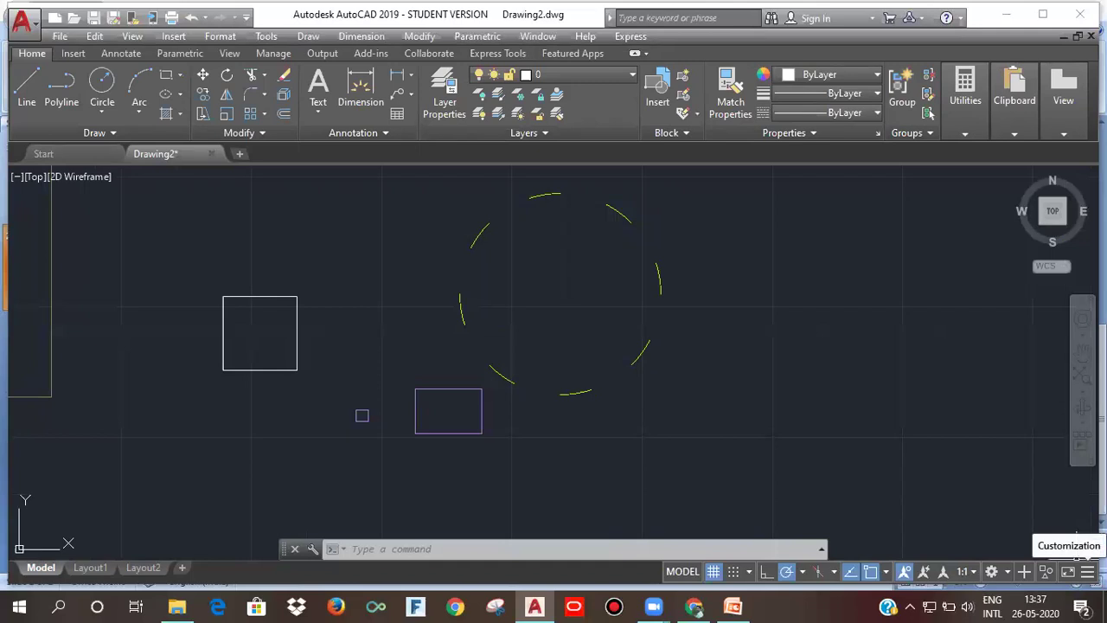
click(1067, 573)
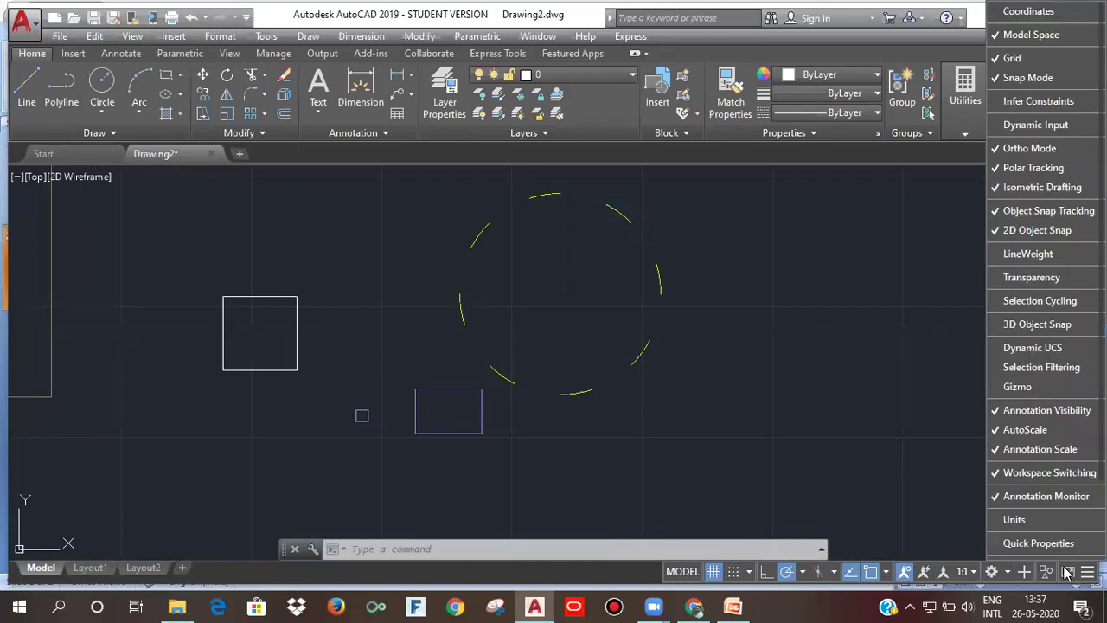
click(1037, 254)
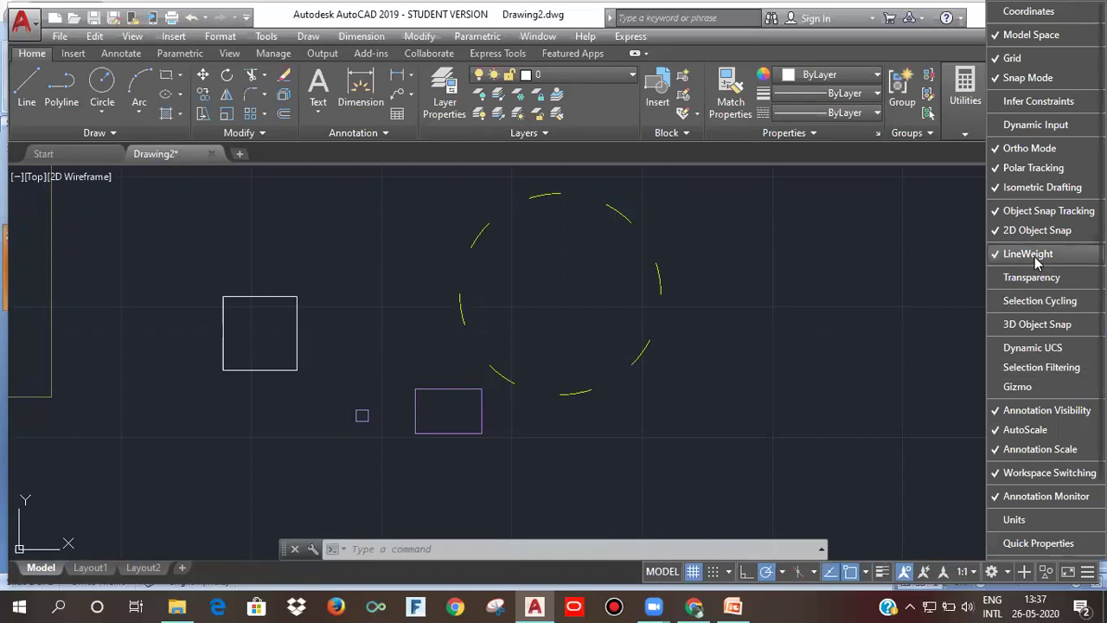
click(882, 572)
scroll(407, 429, up, 6)
scroll(491, 443, up, 12)
scroll(494, 445, down, 10)
middle_drag(210, 401, 240, 415)
scroll(487, 372, down, 2)
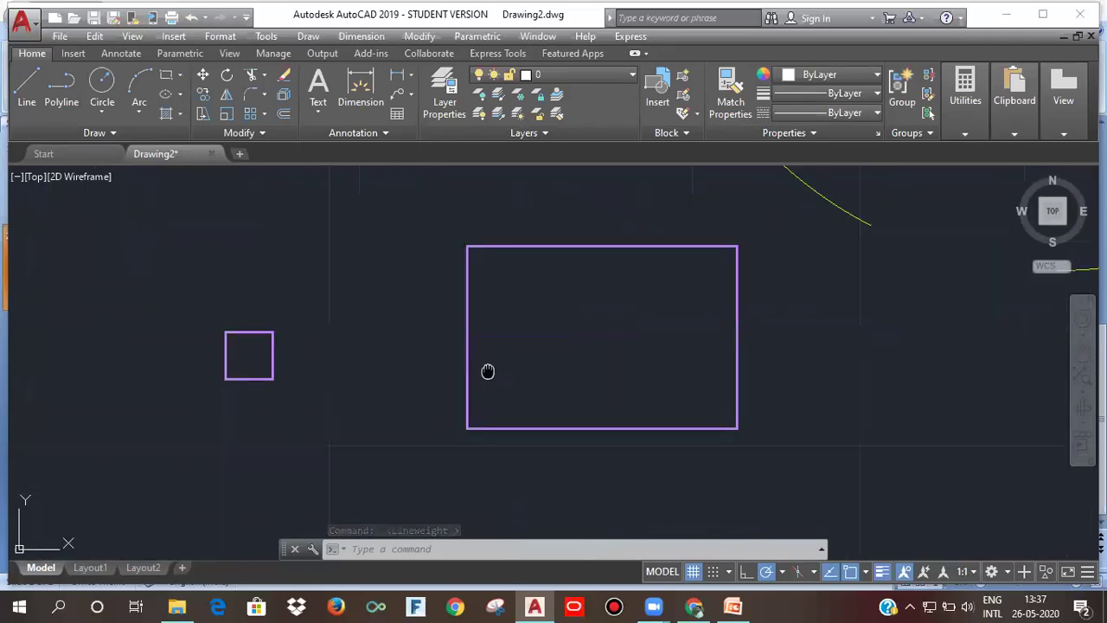
middle_drag(488, 371, 497, 386)
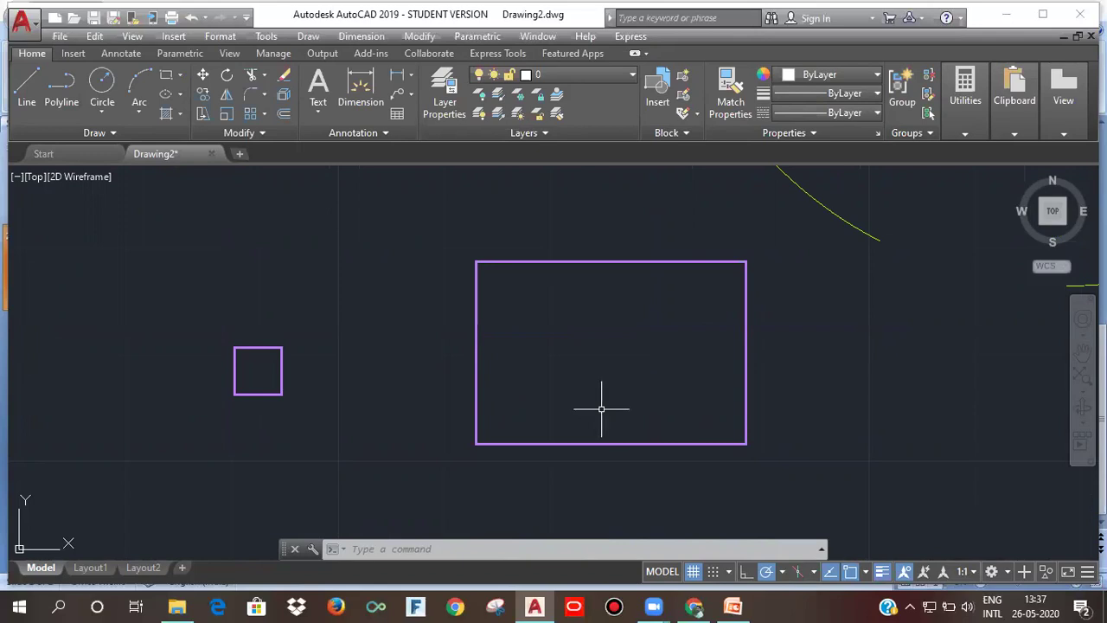
Set layer 2's transparency to 85, close the layer manager, and inspect the layer 2 rectangles
click(444, 94)
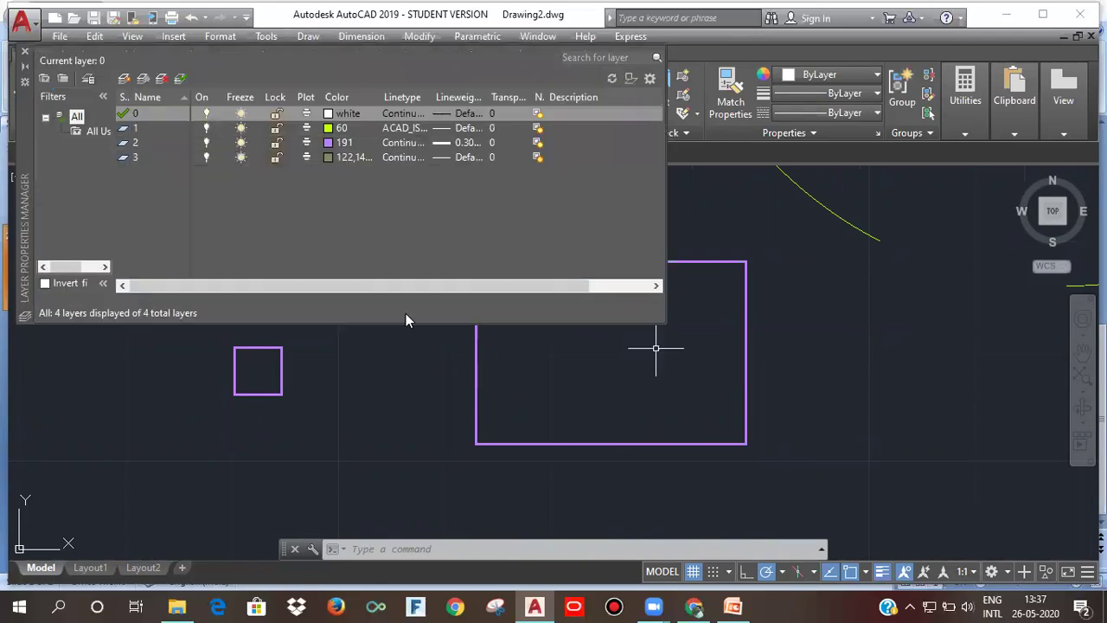
click(492, 143)
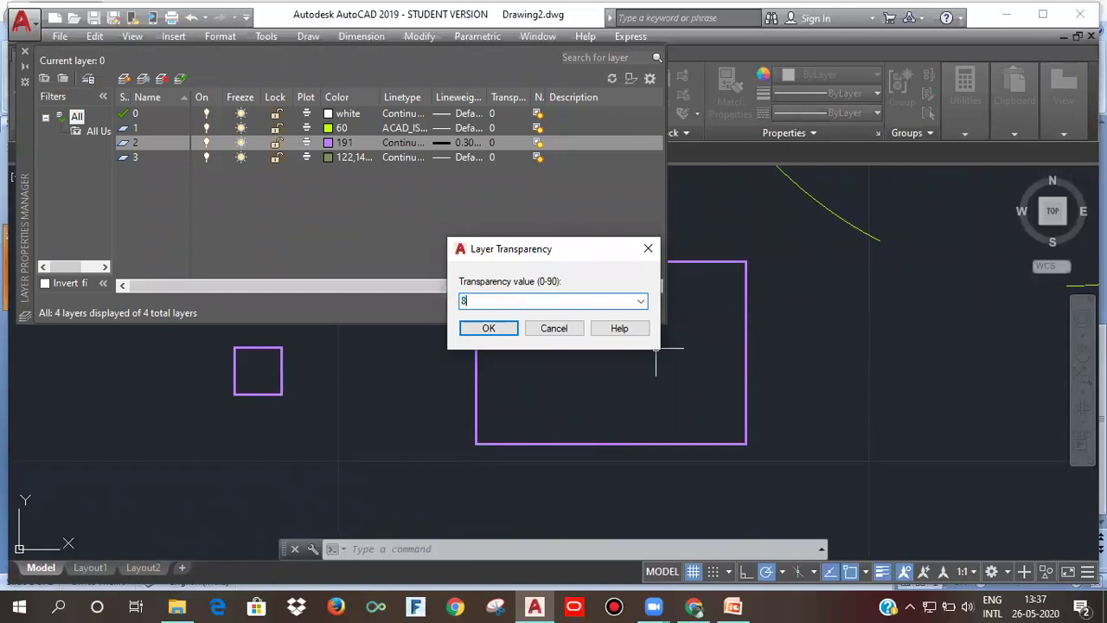
click(488, 328)
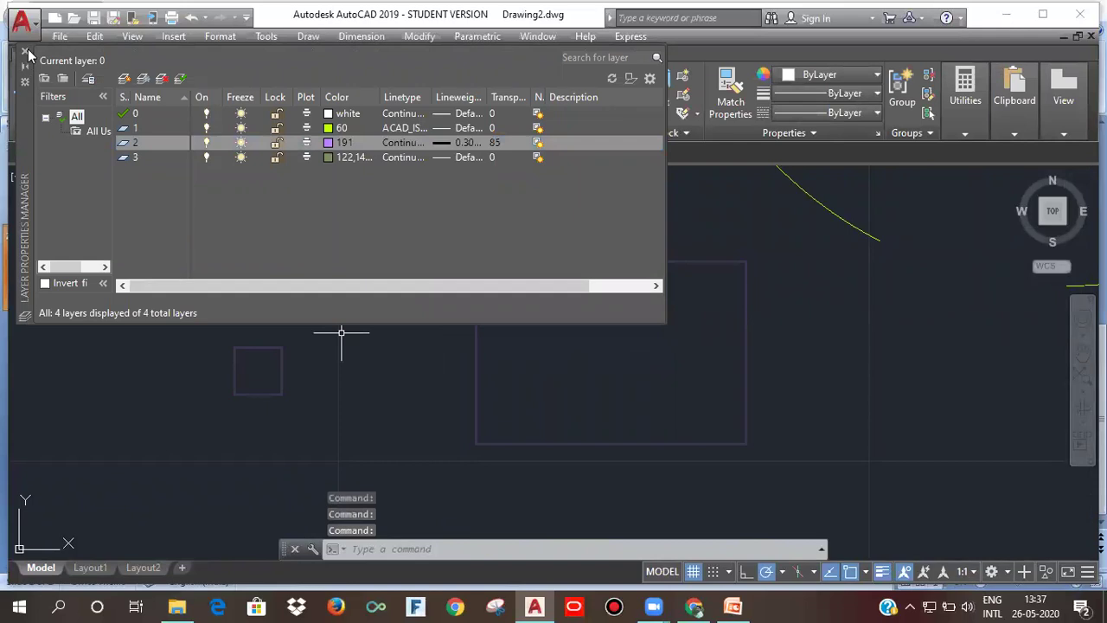
click(24, 52)
scroll(265, 380, up, 6)
scroll(345, 405, down, 4)
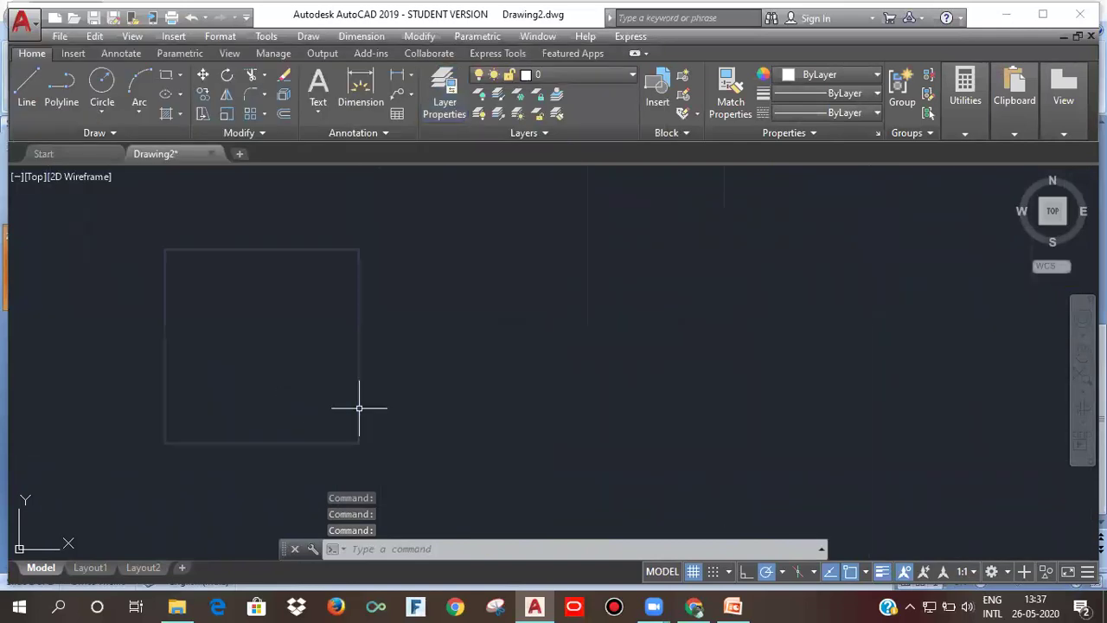
scroll(883, 469, down, 6)
middle_drag(884, 469, 643, 459)
scroll(666, 482, up, 7)
scroll(664, 454, down, 8)
Widen the New VP column in the layer manager and toggle that setting for layer 1
click(445, 96)
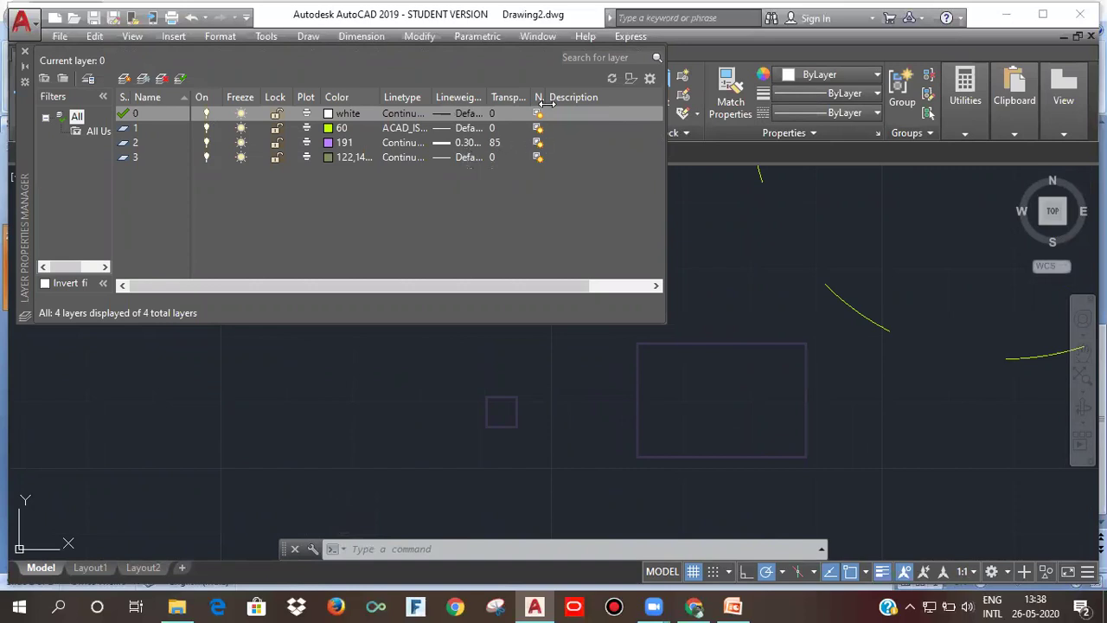
drag(554, 101, 587, 101)
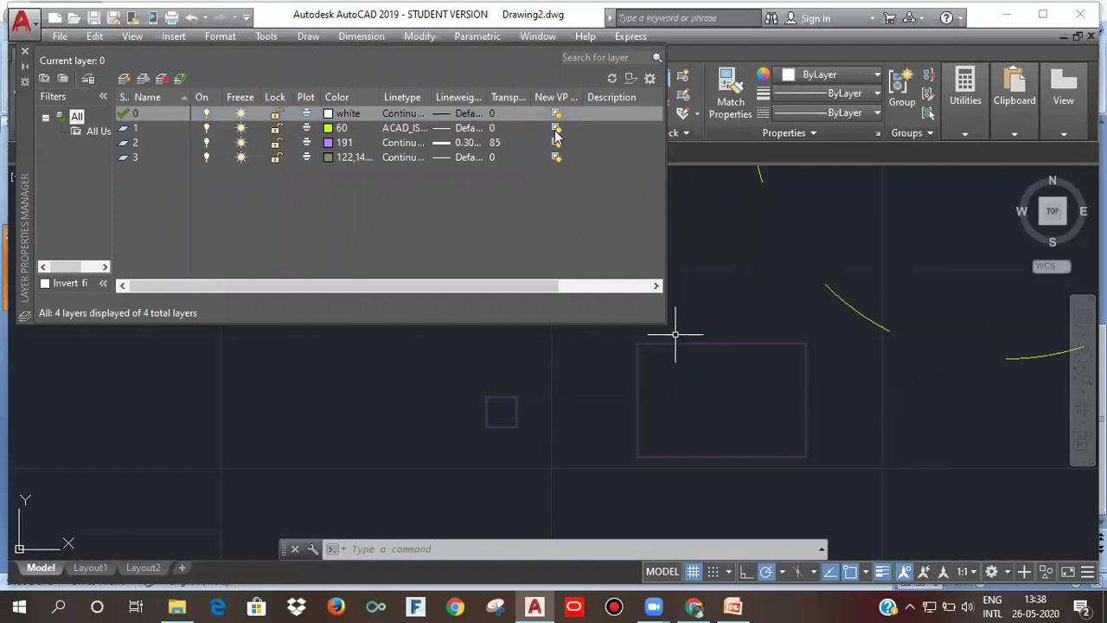
click(555, 129)
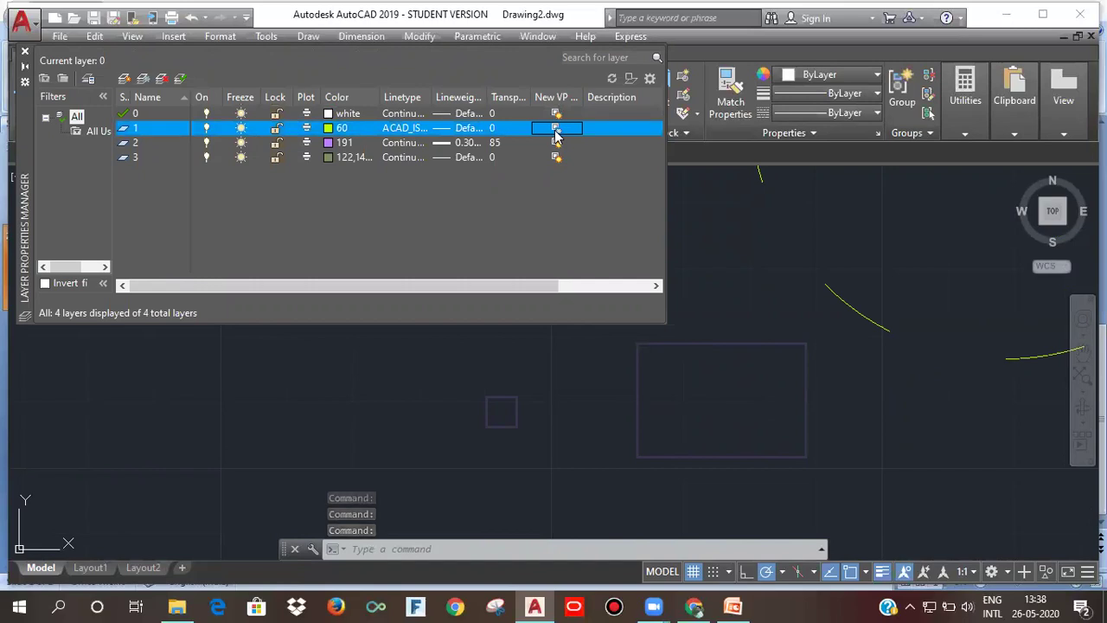
Turn layer 1 off, close the layer manager, and bring the remaining shapes into view
click(206, 130)
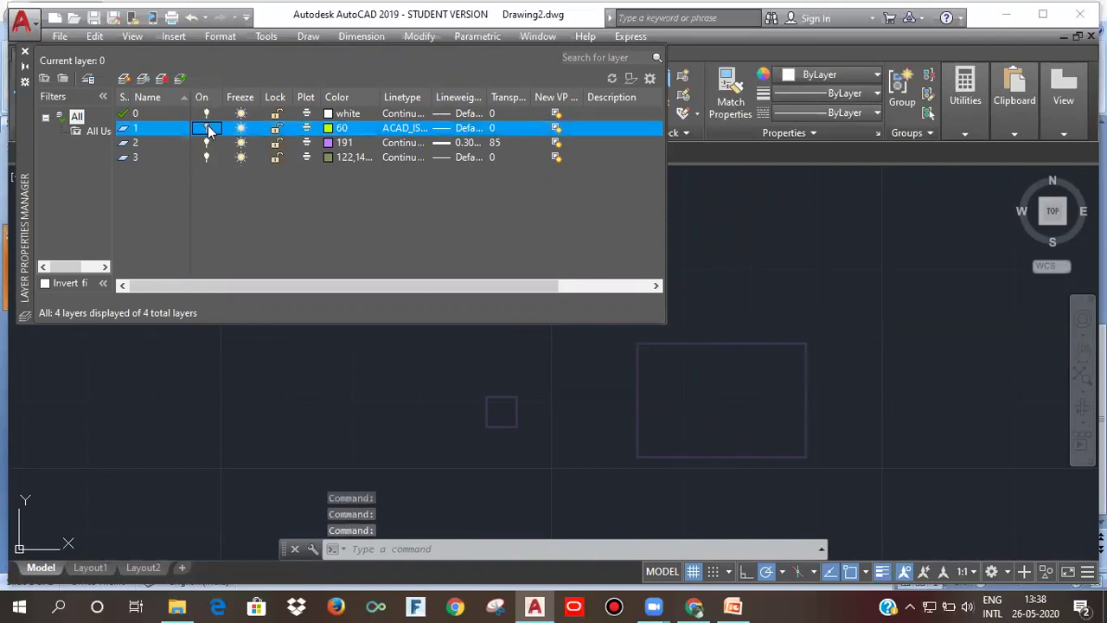
click(25, 52)
scroll(507, 399, down, 12)
middle_drag(598, 323, 394, 324)
scroll(400, 320, up, 4)
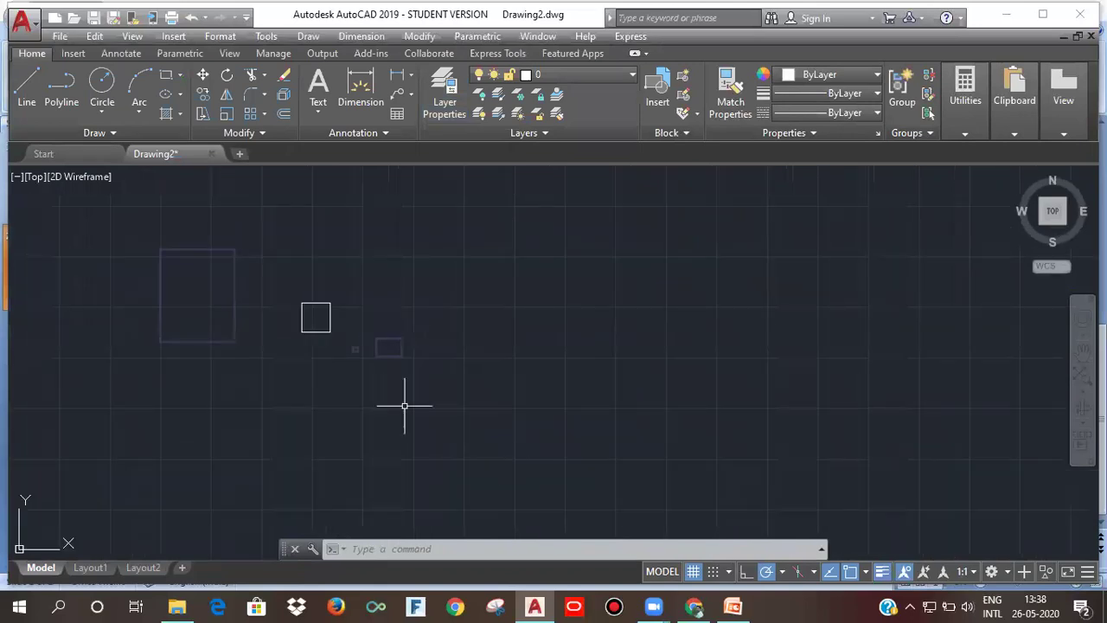
Make layer 1 the current layer and choose to turn the current layer off
click(592, 79)
click(571, 278)
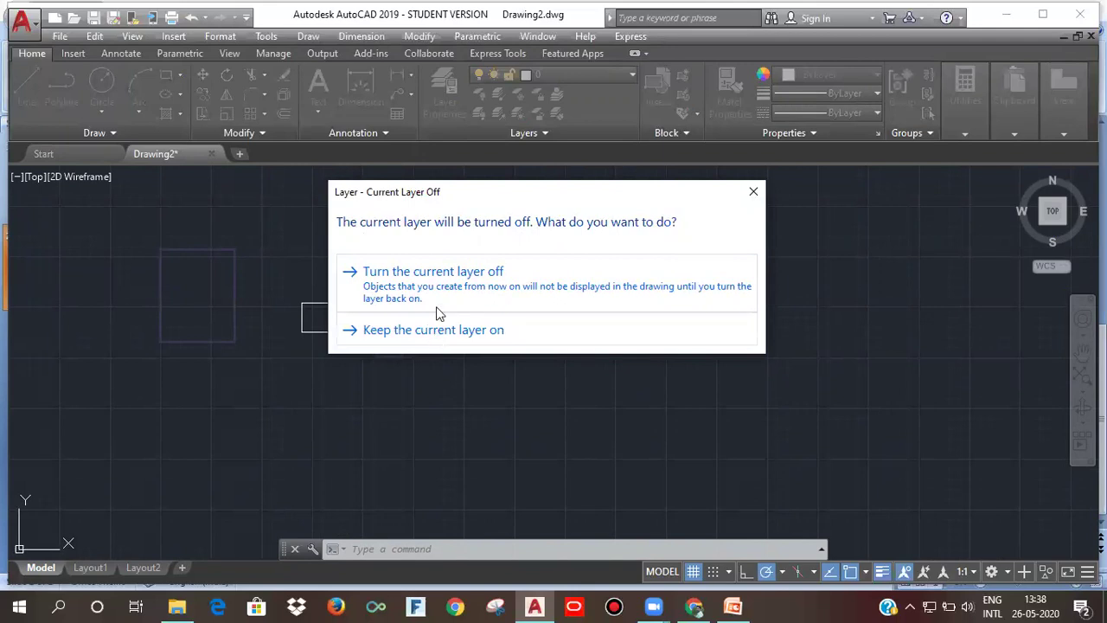
click(445, 283)
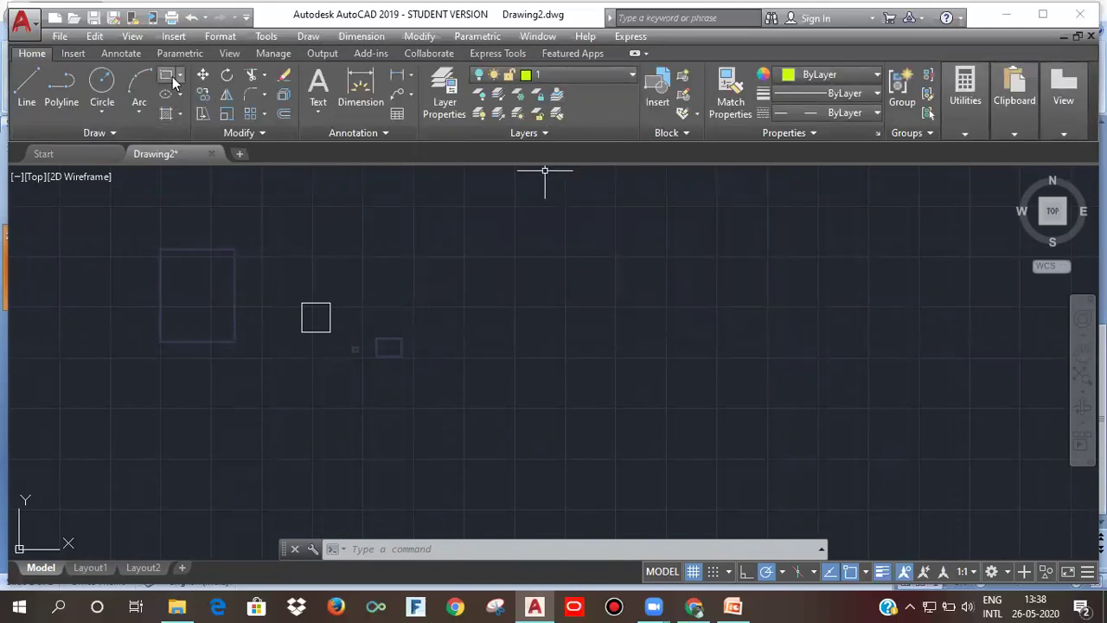
Draw a square on layer 1 in the empty area right of the existing shapes, and turn layer 1 on
click(734, 318)
click(843, 421)
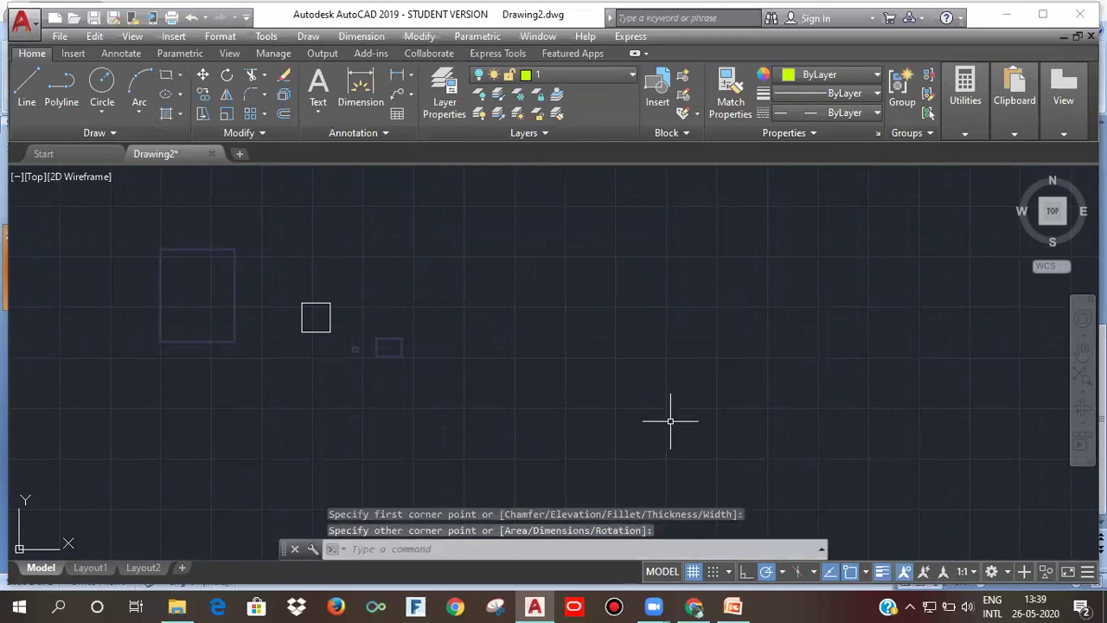
click(481, 80)
click(482, 114)
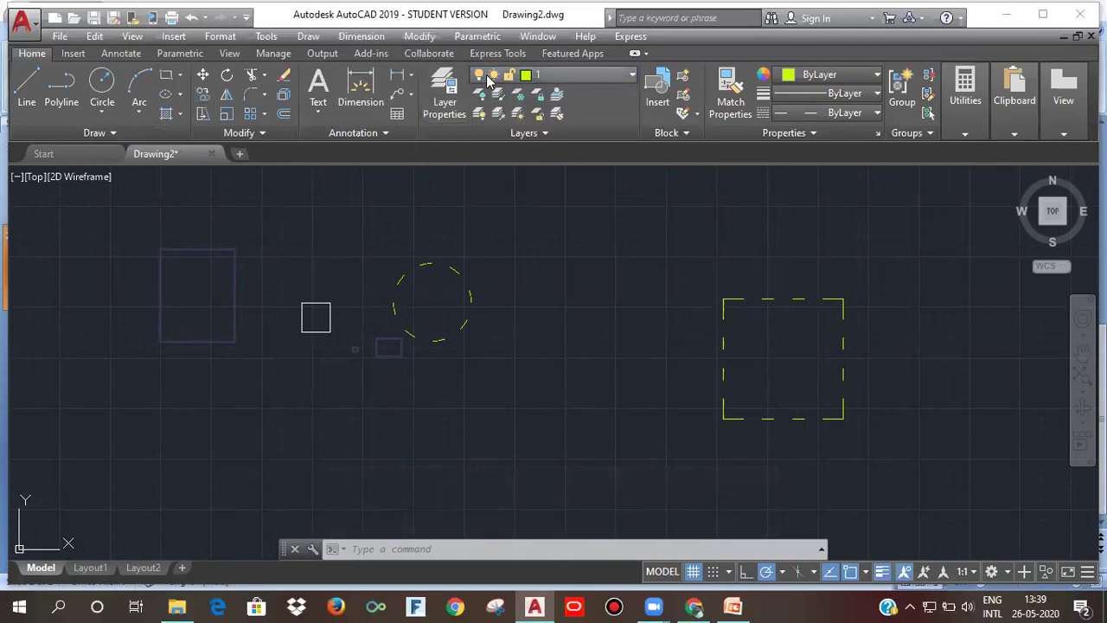
Try to freeze layer 1 in the layer manager while it is the current layer
click(445, 93)
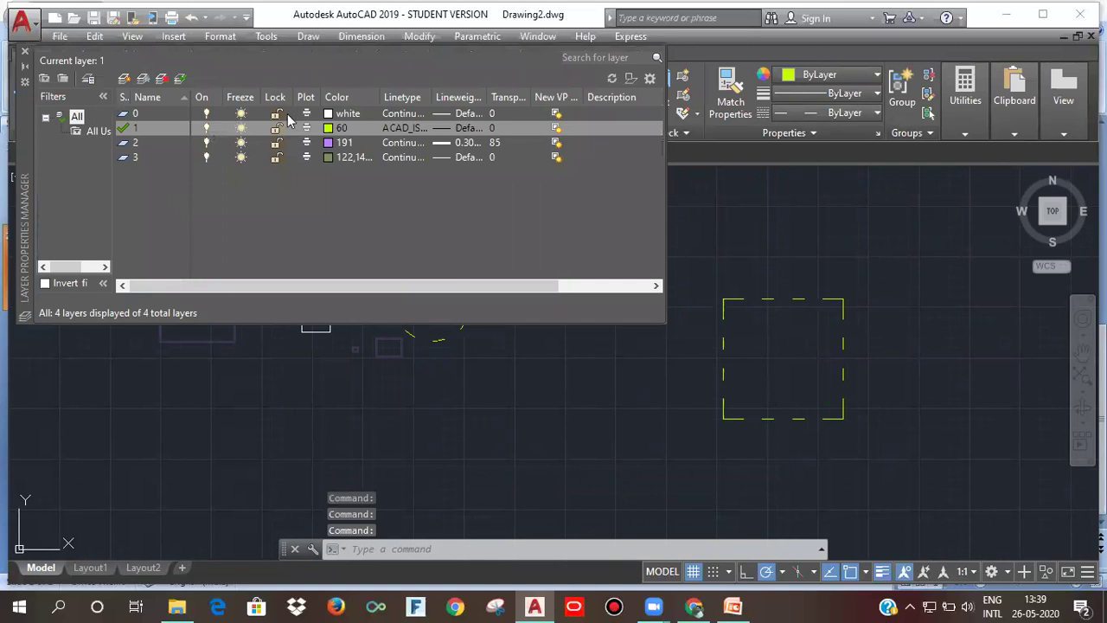
click(243, 127)
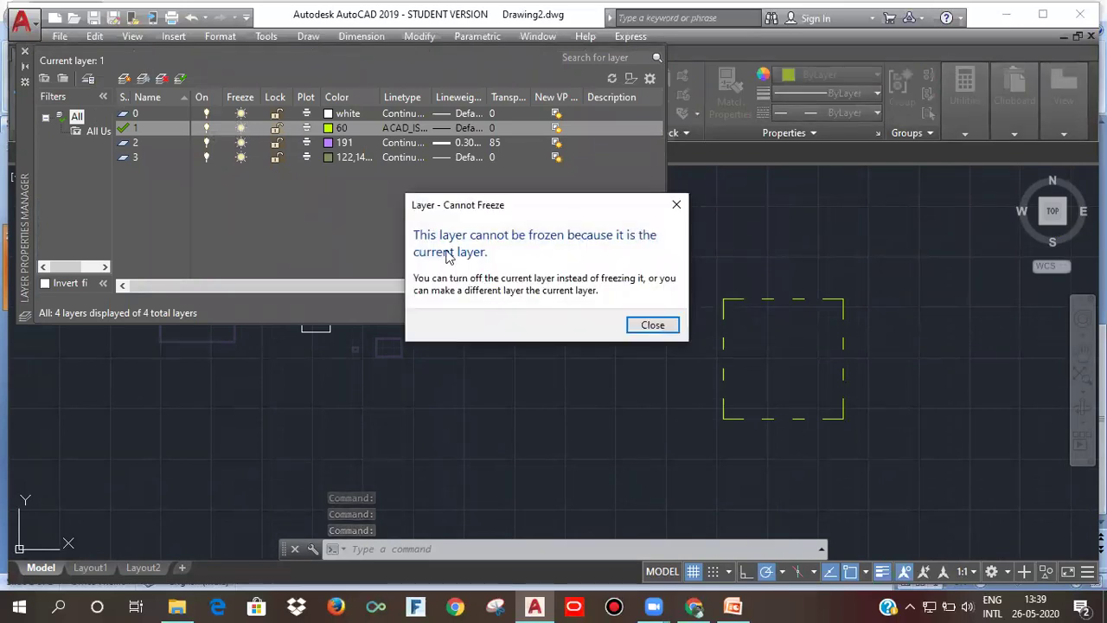
click(653, 325)
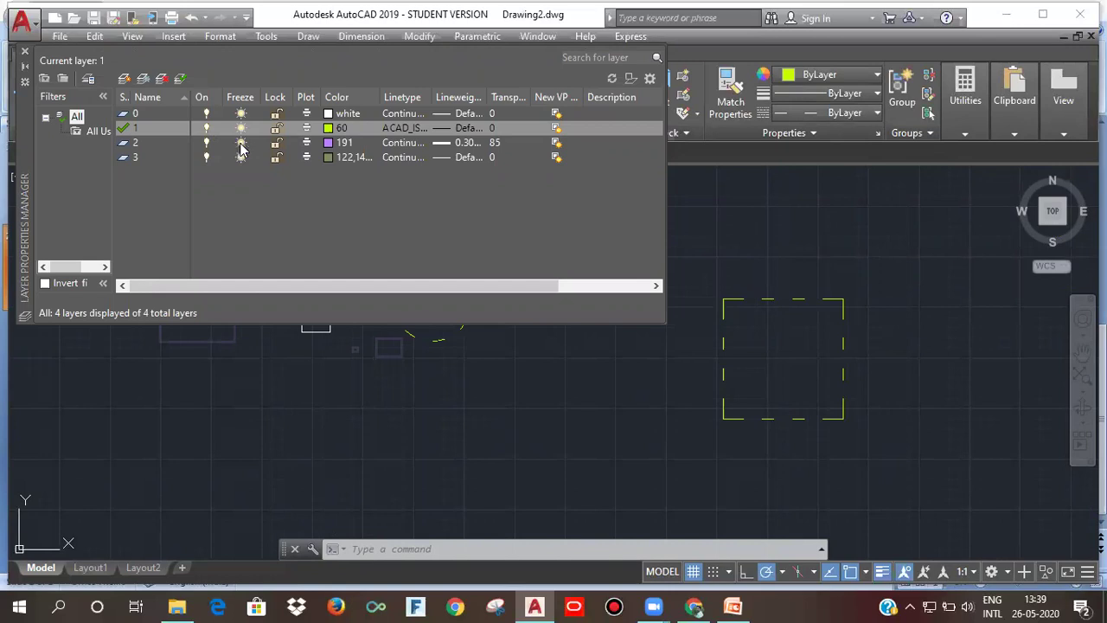
Freeze layer 2, close the layer manager, and check the shapes in the drawing
click(242, 145)
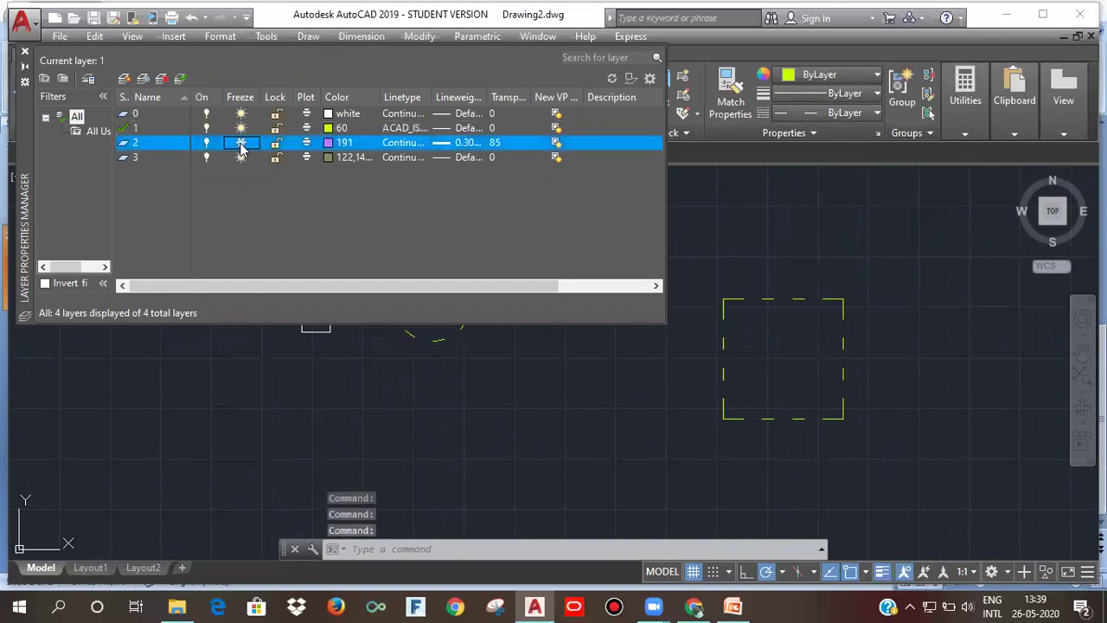
click(25, 53)
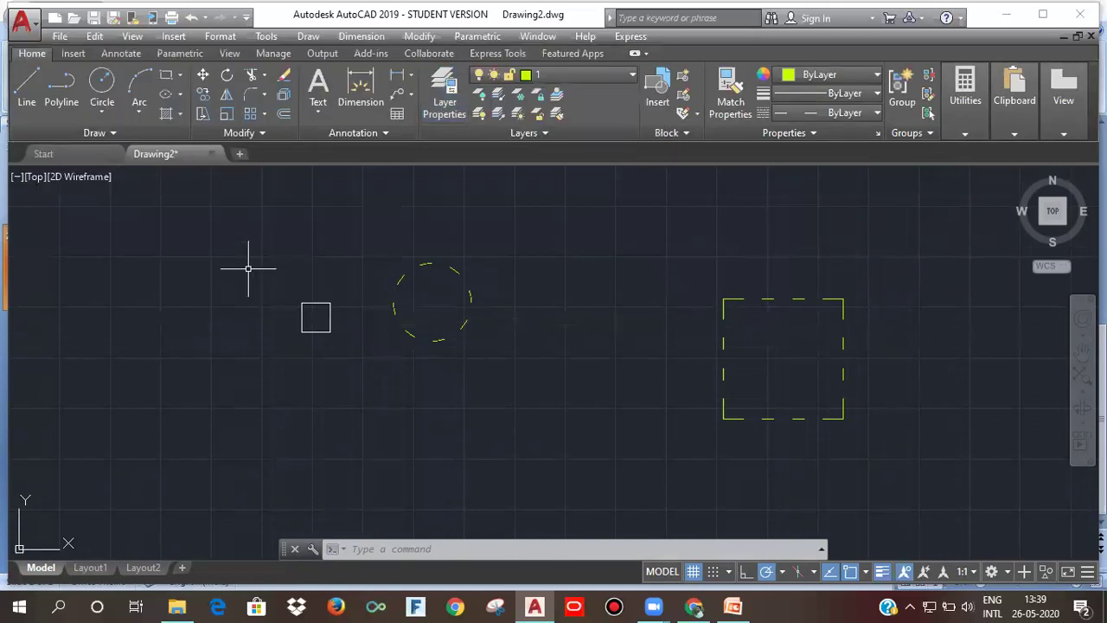
scroll(364, 308, down, 2)
scroll(365, 309, down, 2)
scroll(352, 375, up, 4)
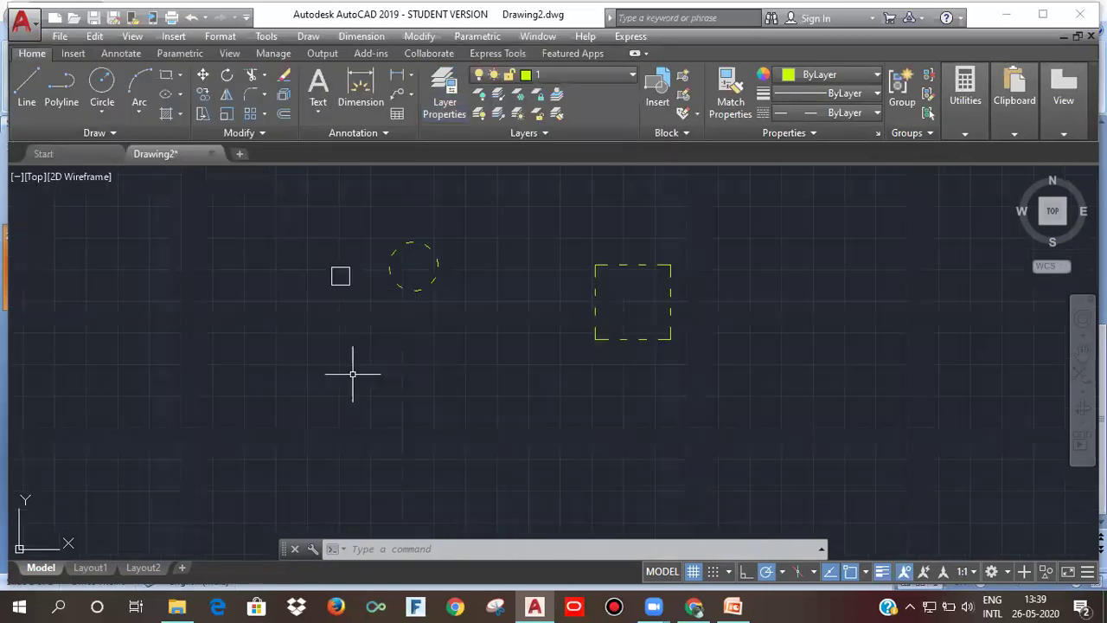
middle_drag(367, 298, 361, 350)
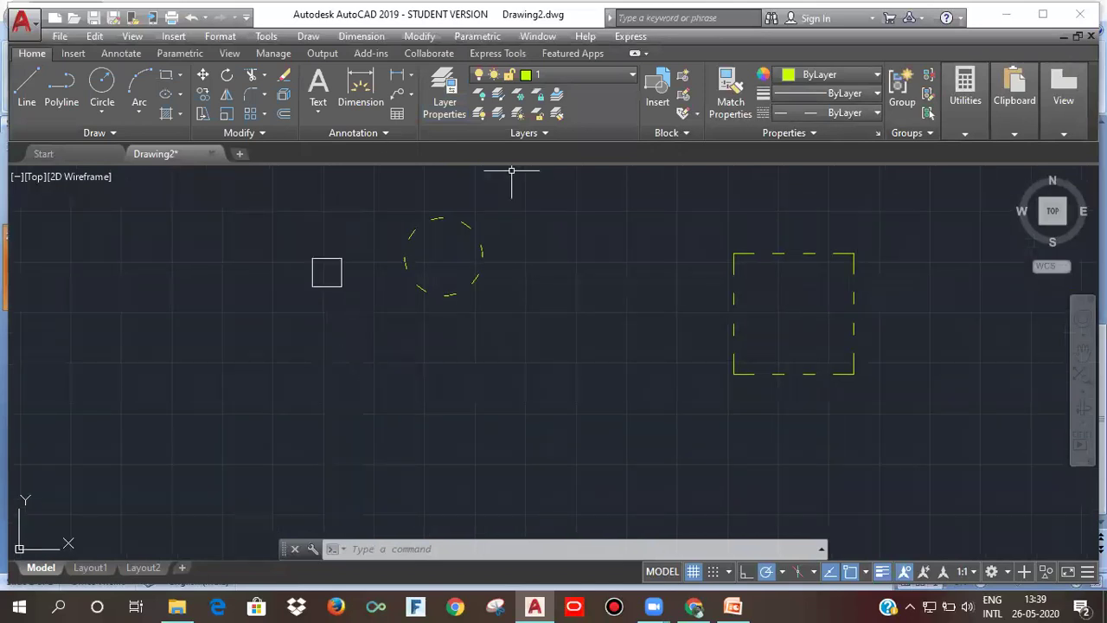
Try to make the frozen layer 2 the current layer
click(538, 77)
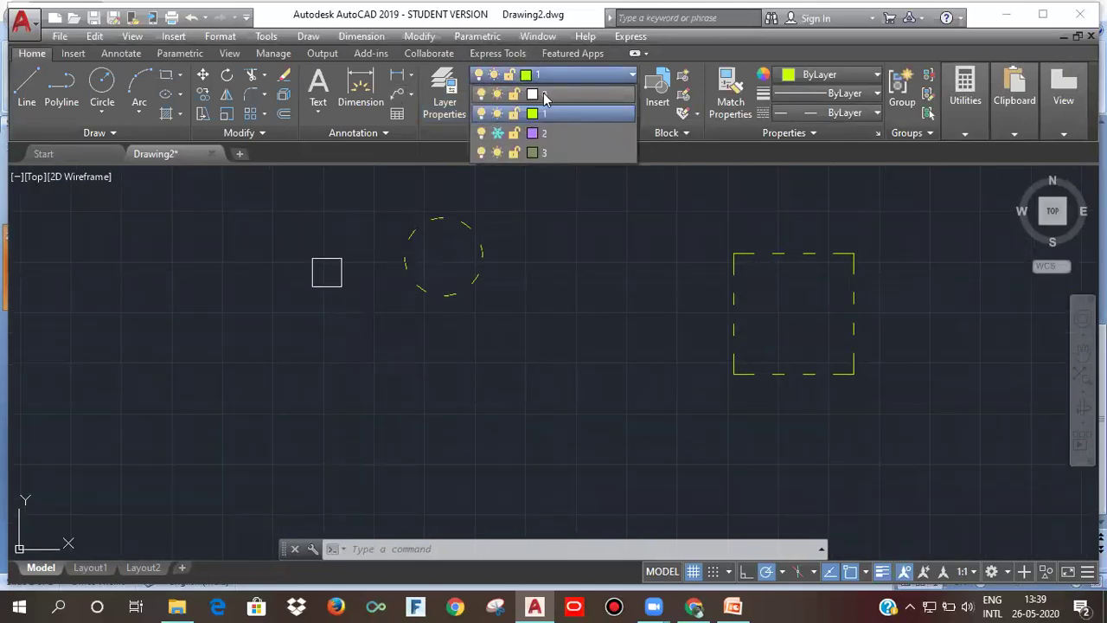
click(547, 135)
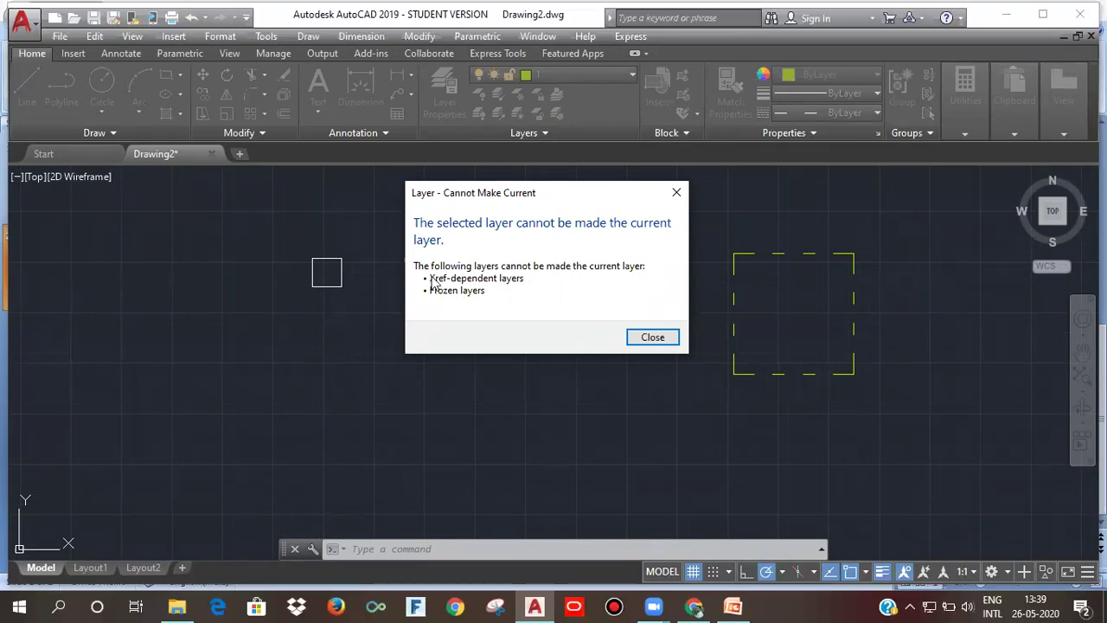
click(641, 338)
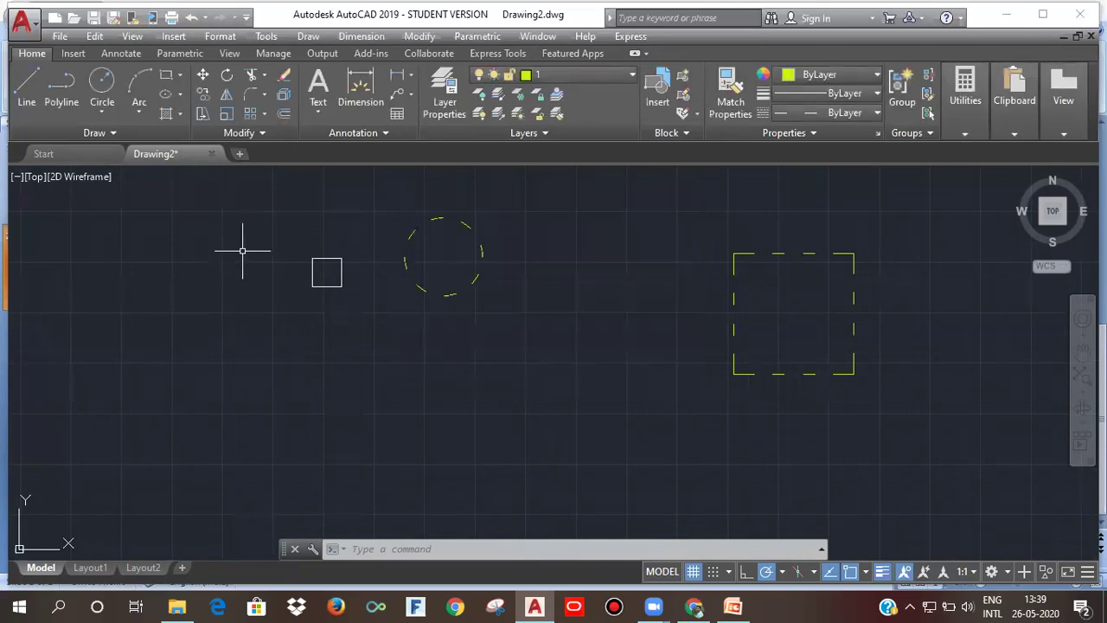
Lock layer 3 and close the layer manager
scroll(469, 251, down, 2)
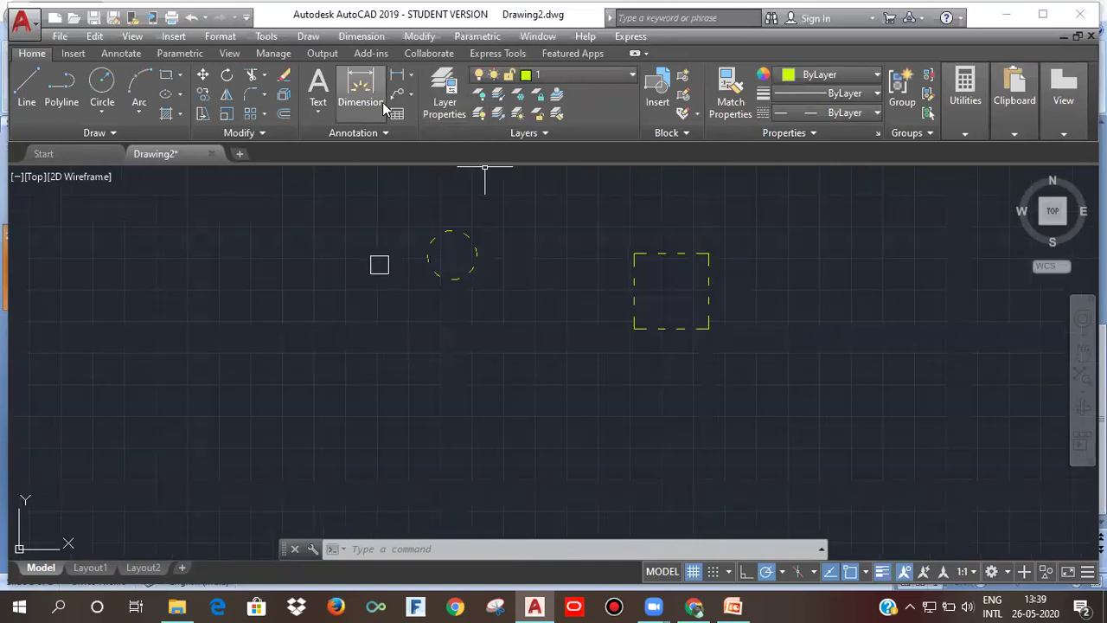
click(443, 95)
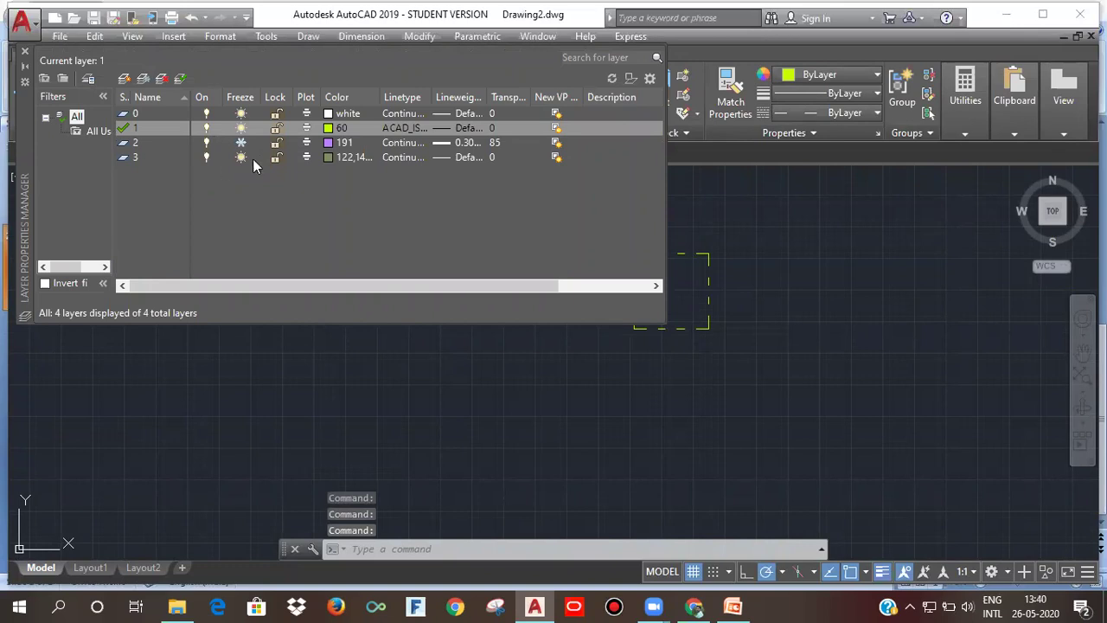
click(275, 158)
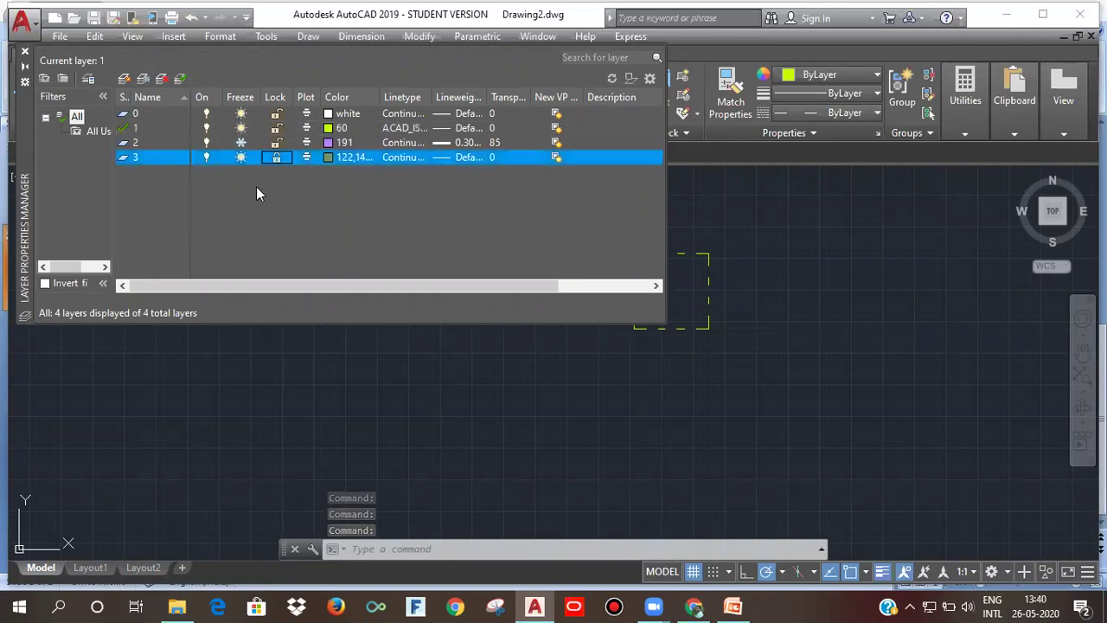
click(25, 55)
scroll(458, 265, down, 3)
scroll(455, 265, up, 2)
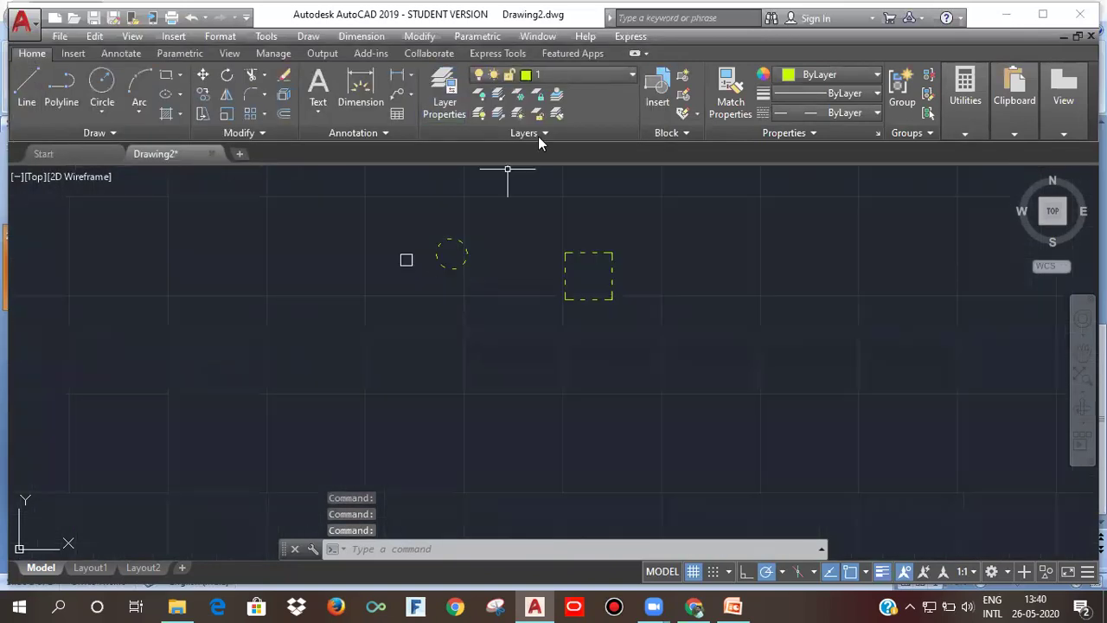
Make the locked layer 3 current and draw a rectangle on it, starting below and left of the white square
click(579, 77)
click(563, 152)
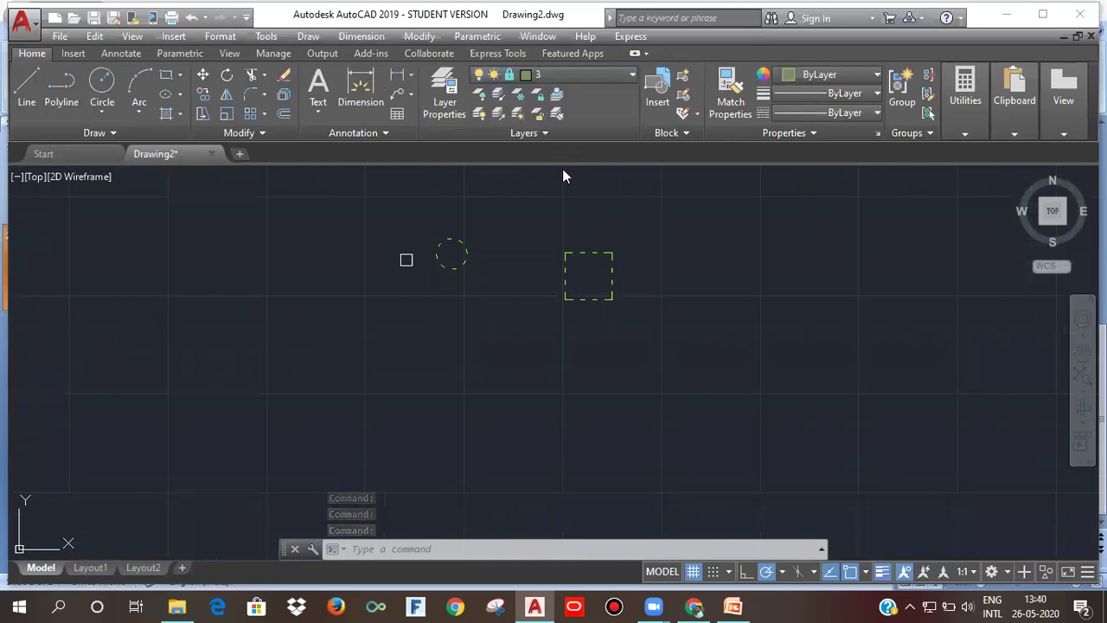
click(165, 76)
click(224, 322)
scroll(294, 381, up, 2)
scroll(304, 377, up, 5)
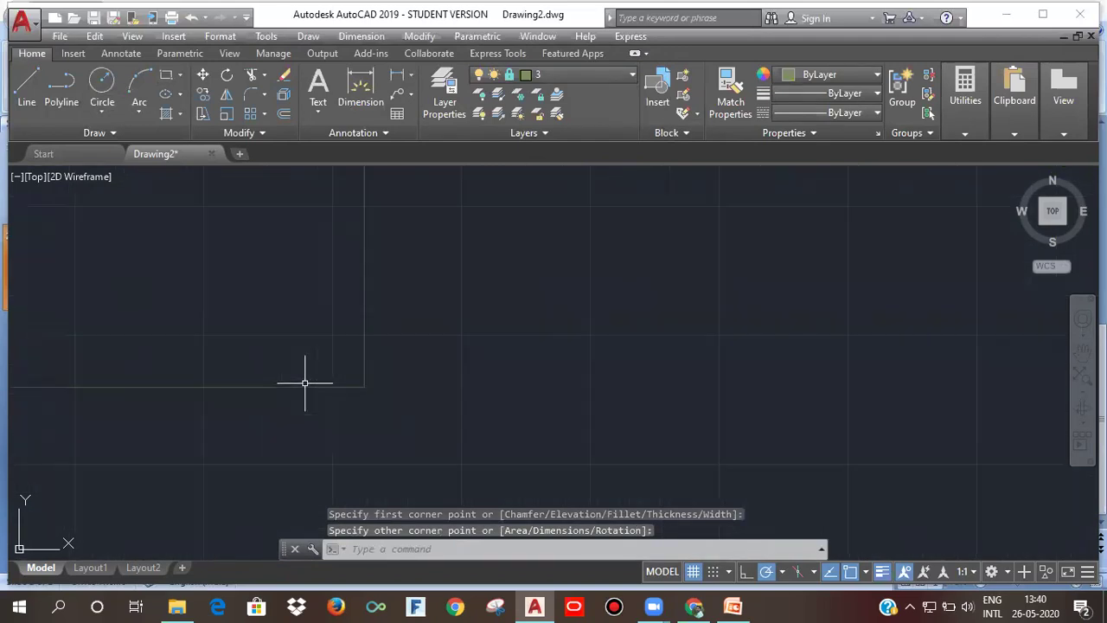
scroll(313, 383, down, 9)
Draw a small square on layer 3 between the white square and the dashed circle
click(317, 386)
scroll(391, 309, up, 8)
scroll(346, 311, up, 4)
key(space)
click(385, 356)
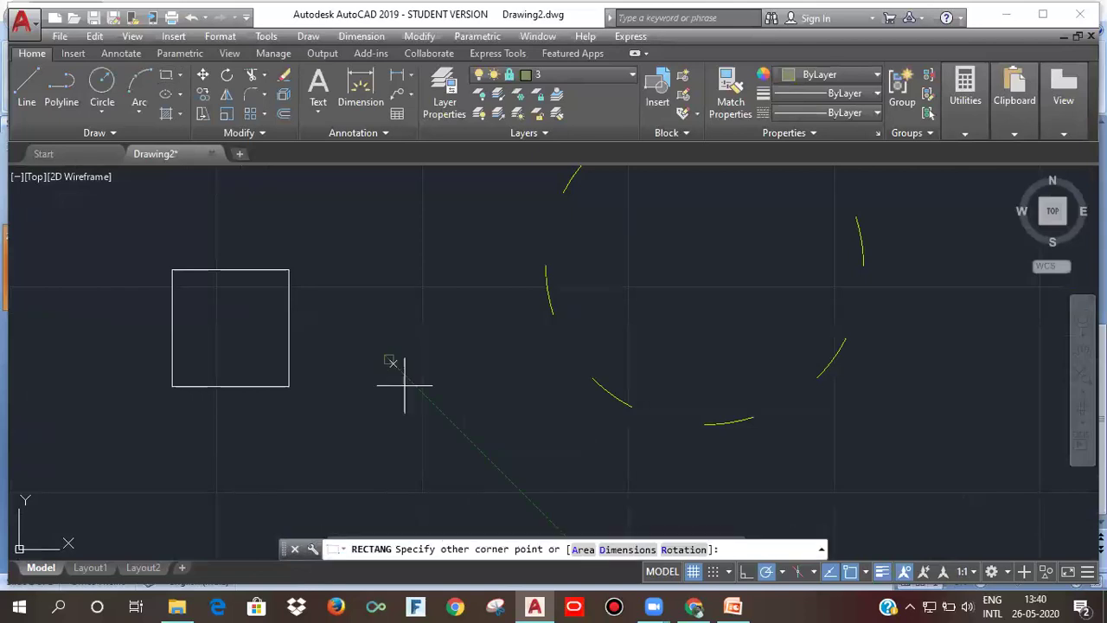
click(507, 473)
scroll(398, 365, down, 4)
scroll(398, 364, up, 2)
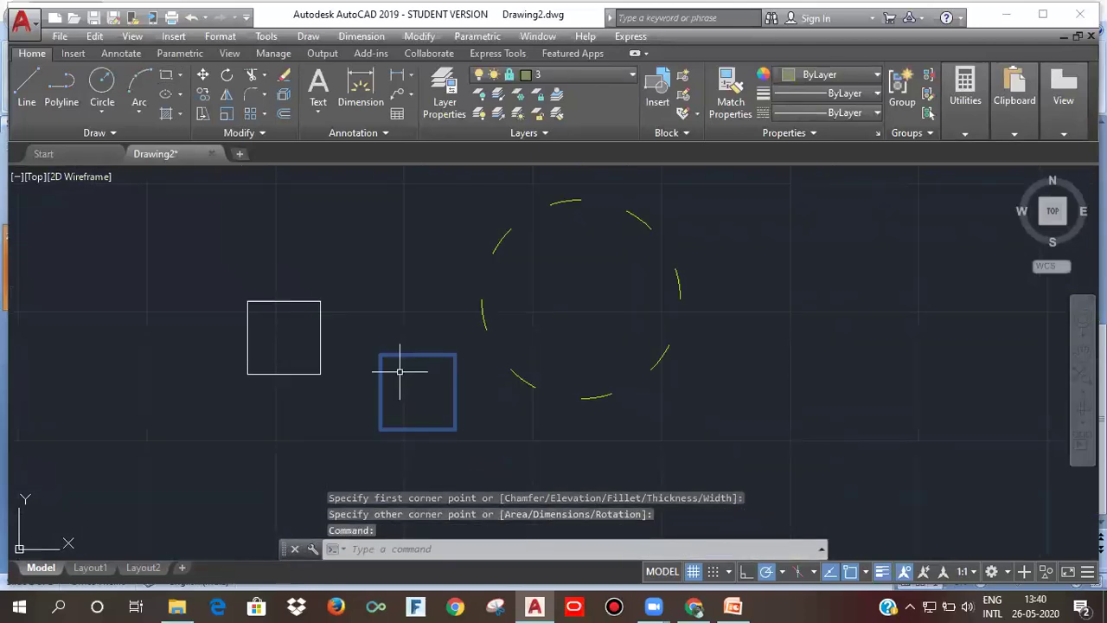
Try to erase the small square on the locked layer 3
right_click(400, 378)
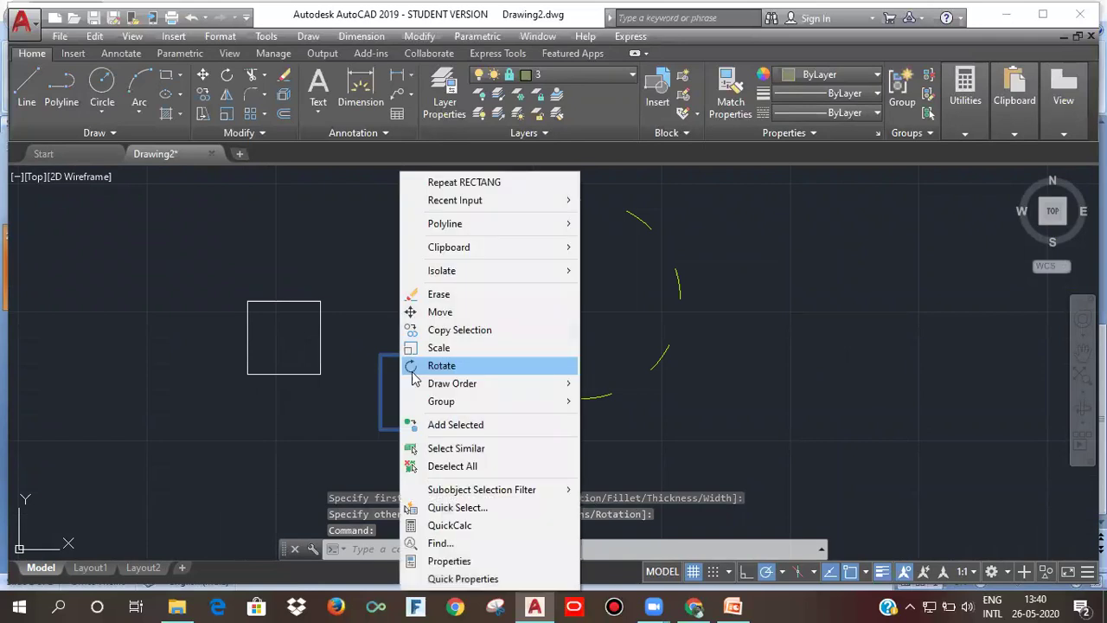
click(451, 295)
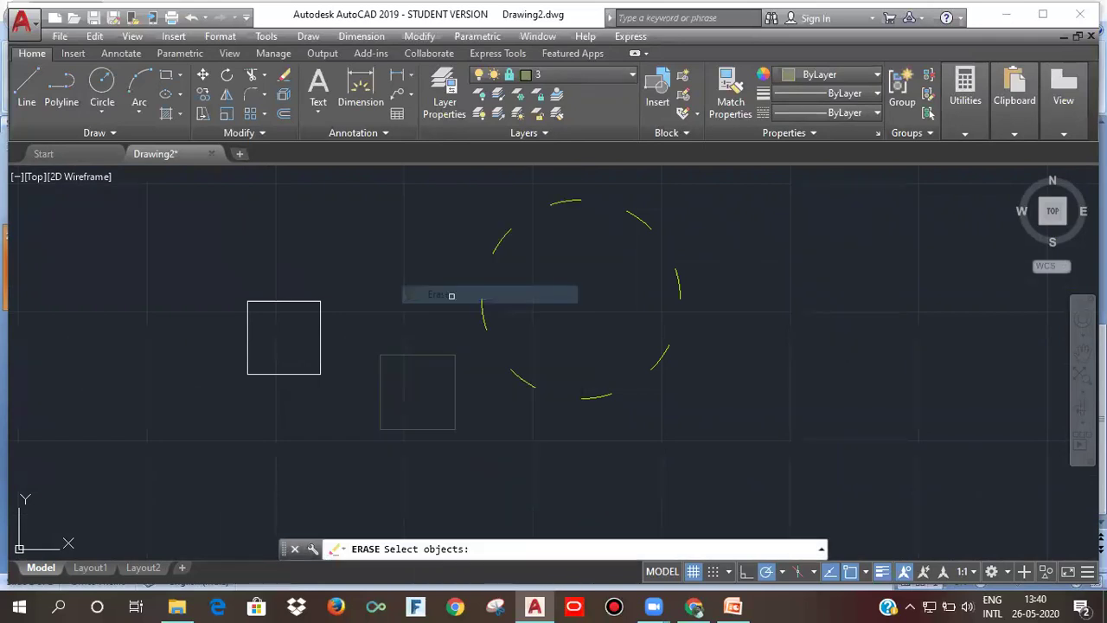
click(459, 400)
key(Escape)
Move the yellow dashed circle from layer 1 to the frozen layer 2 and dismiss the warning
scroll(450, 398, down, 3)
scroll(445, 401, up, 2)
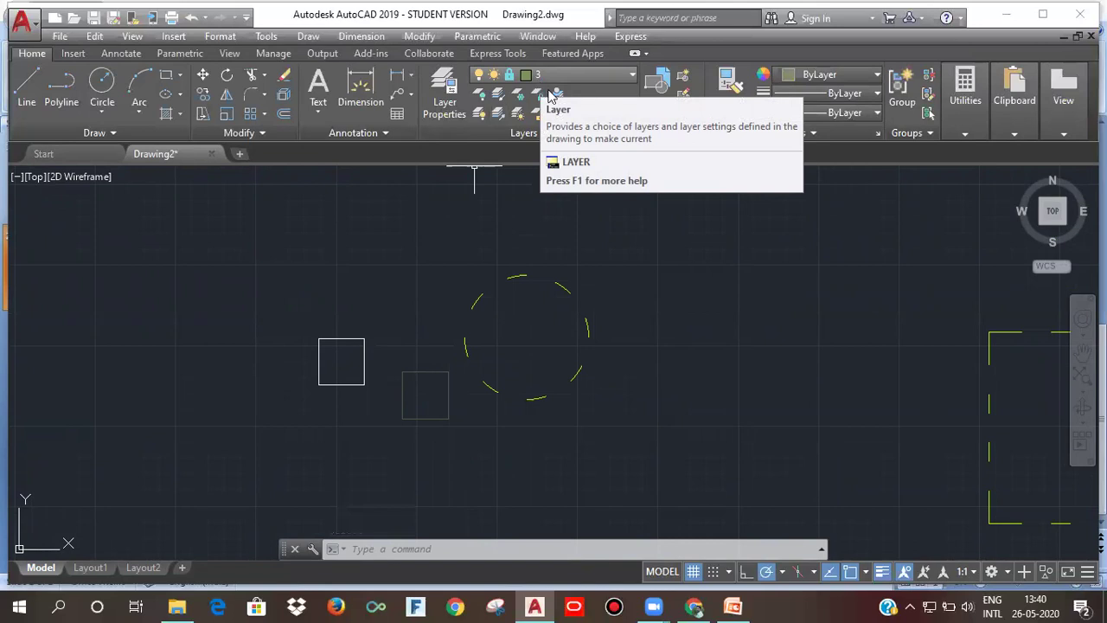
click(545, 279)
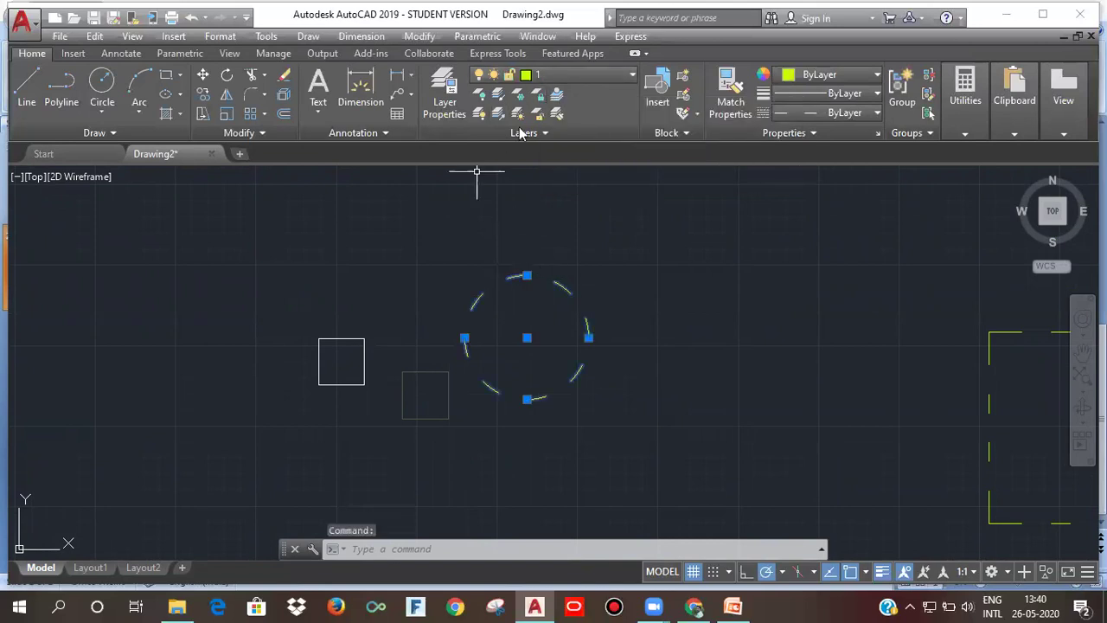
click(562, 76)
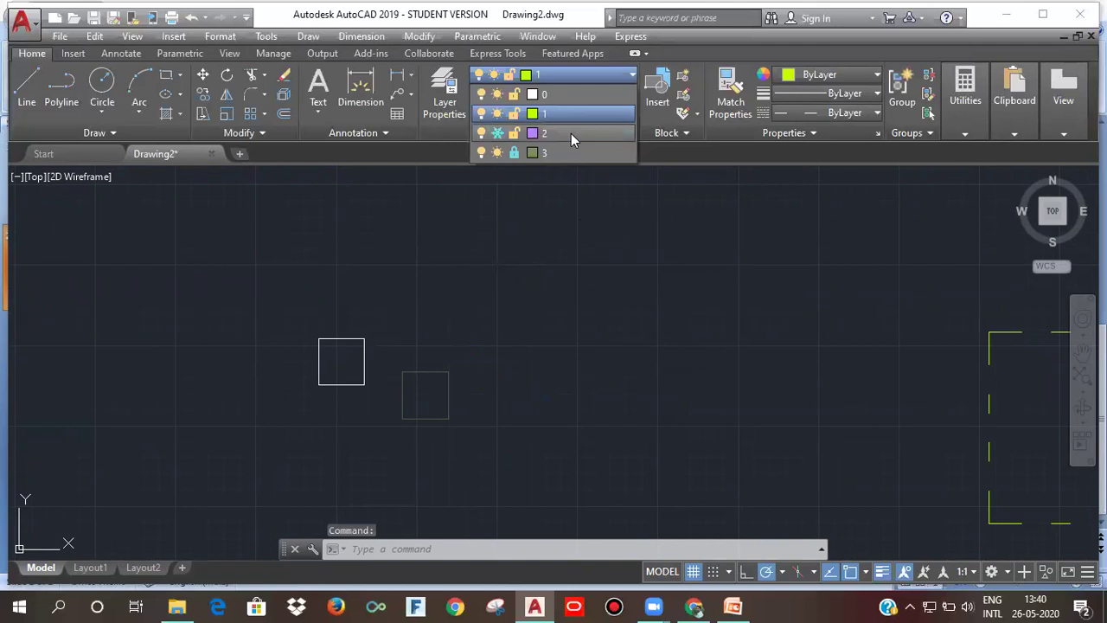
click(569, 132)
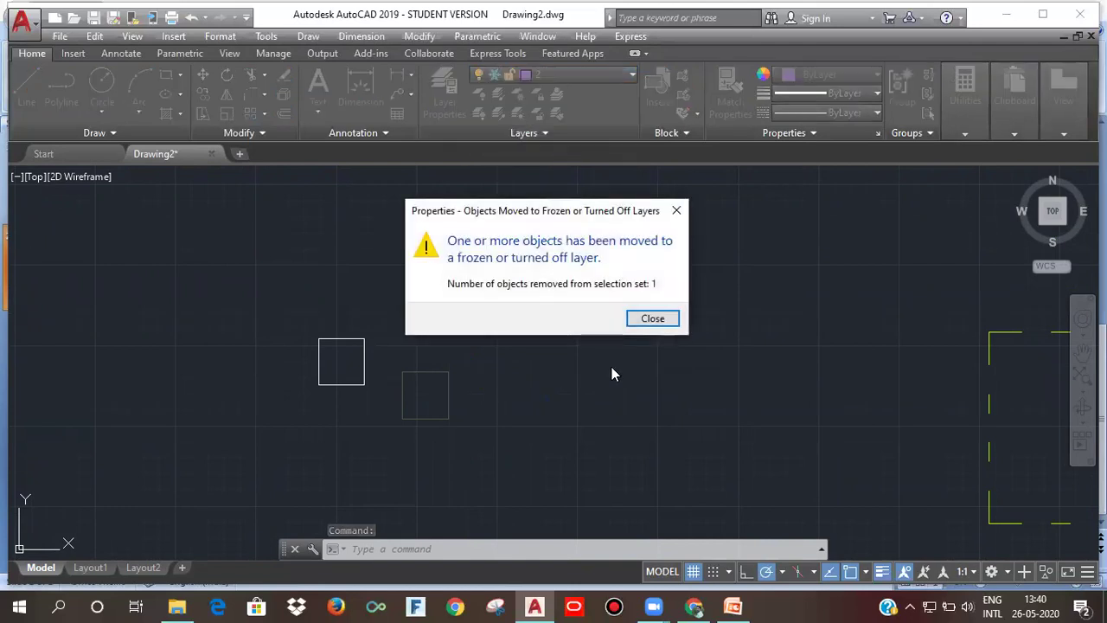
click(653, 319)
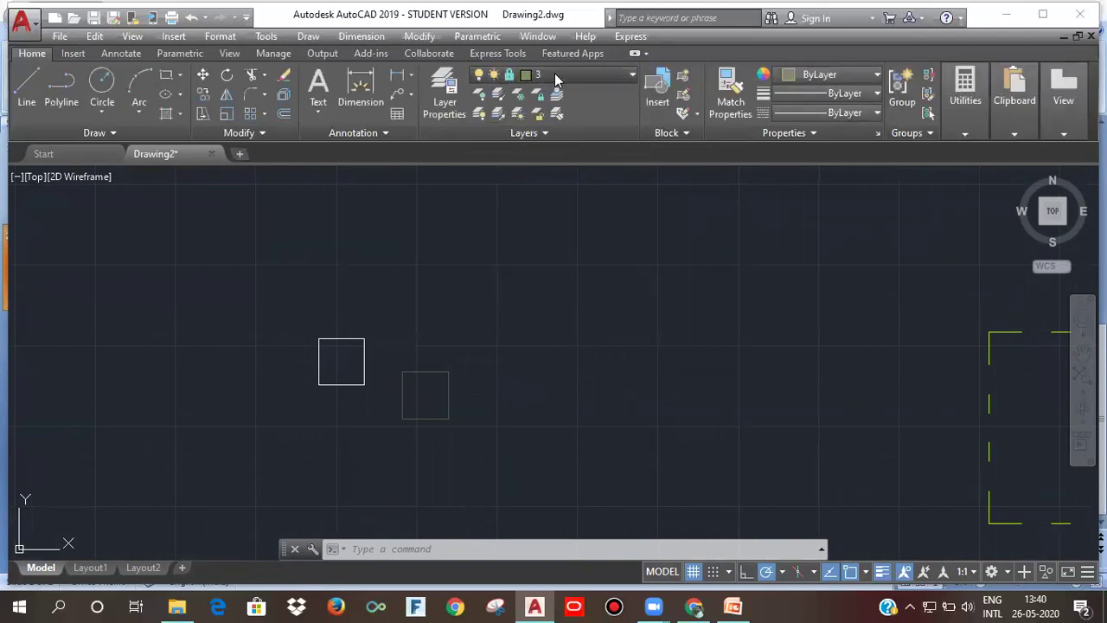
Thaw layer 2 and inspect the shapes drawn on it
click(519, 75)
click(497, 132)
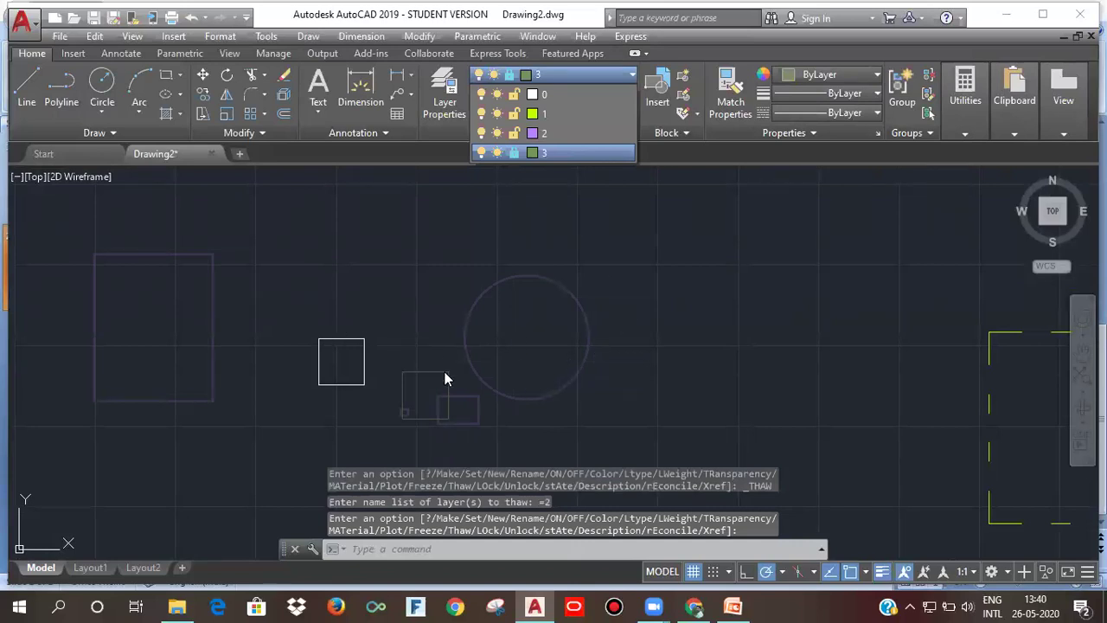
scroll(505, 358, down, 3)
scroll(526, 329, down, 1)
scroll(441, 326, up, 4)
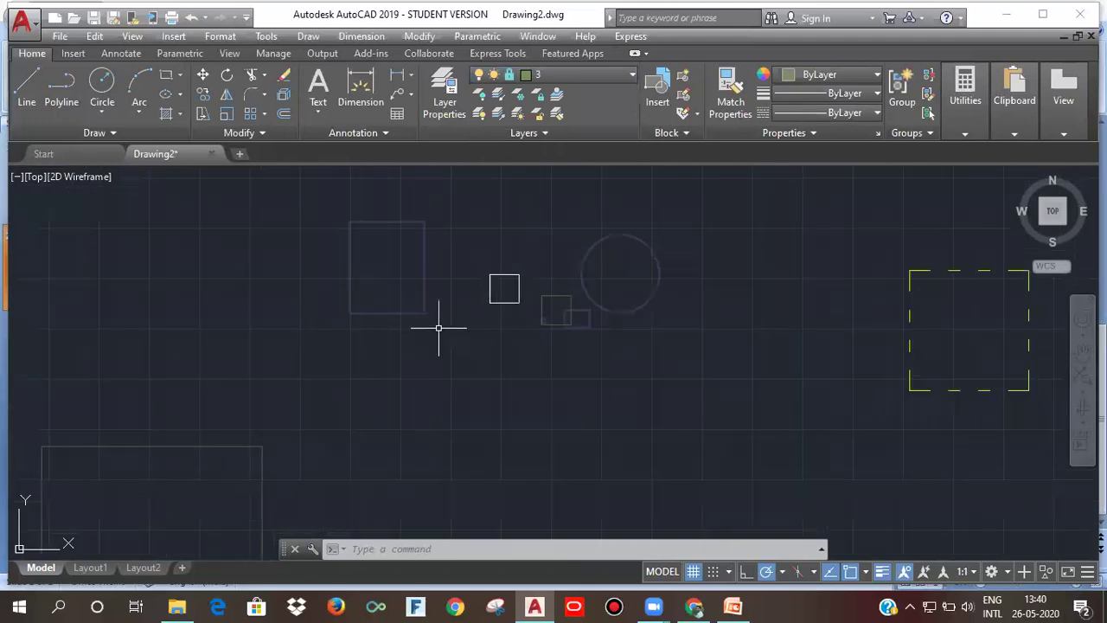
middle_drag(382, 295, 395, 400)
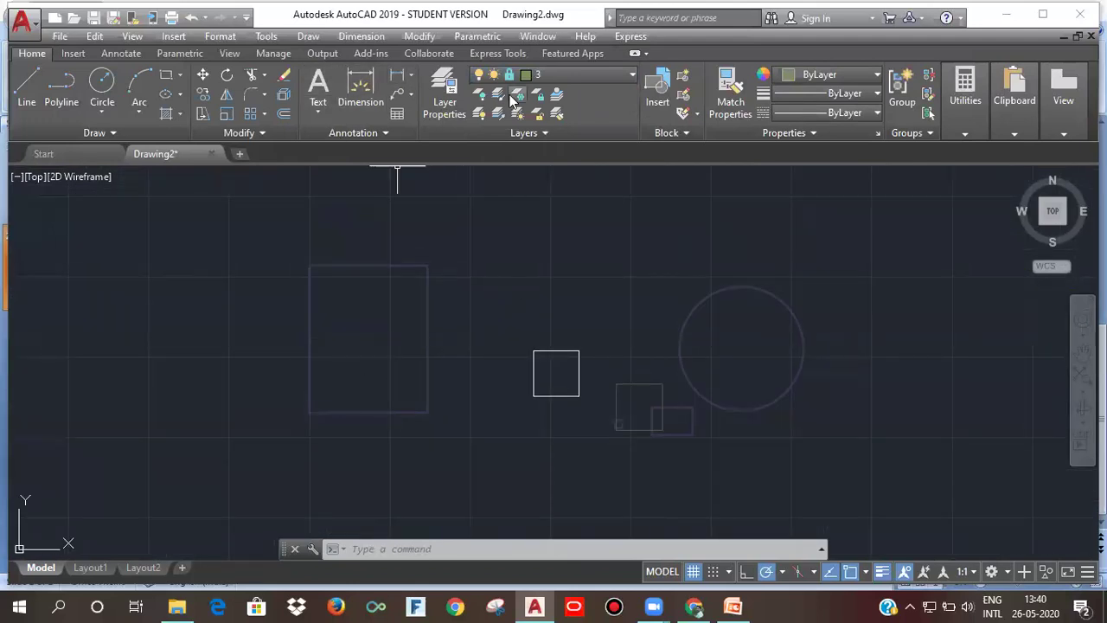
Unlock layer 3 in the layer properties and close the layer manager
click(435, 108)
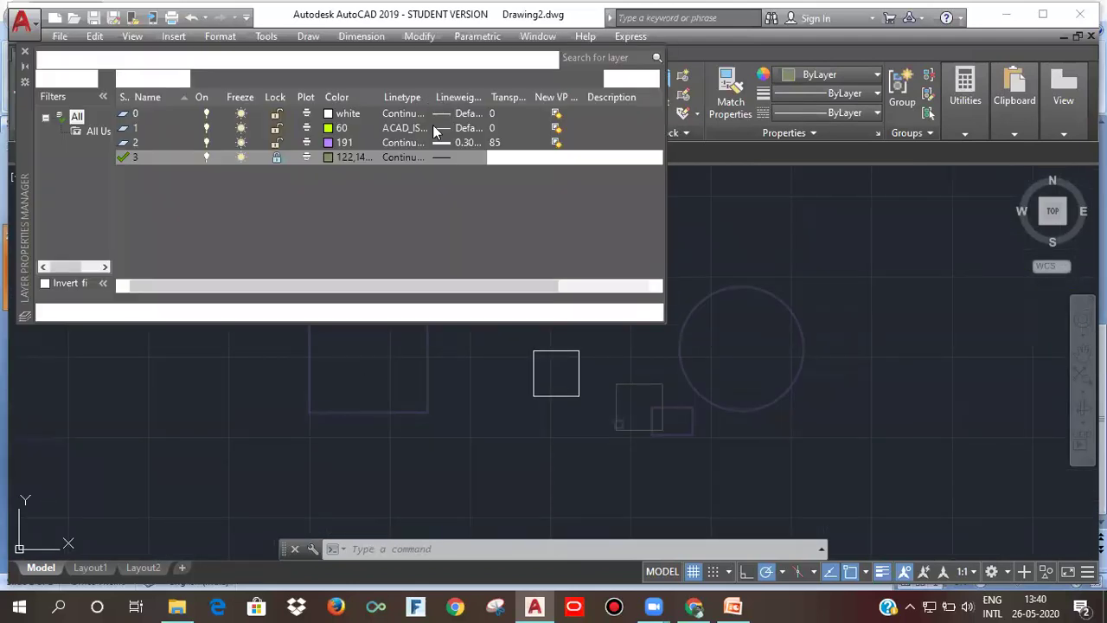
click(278, 157)
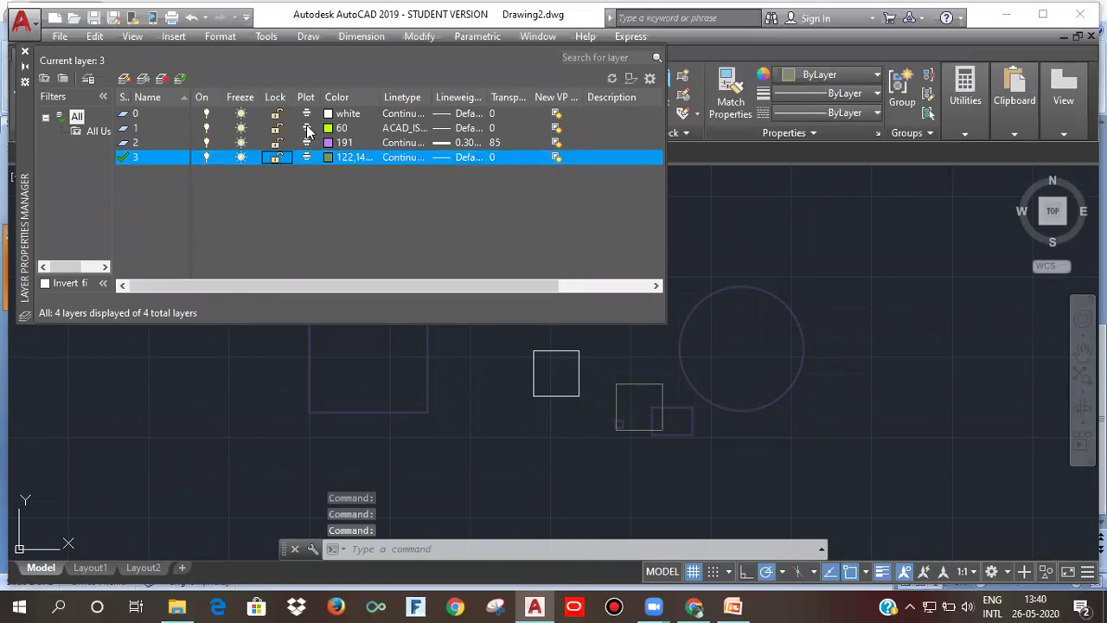
click(307, 128)
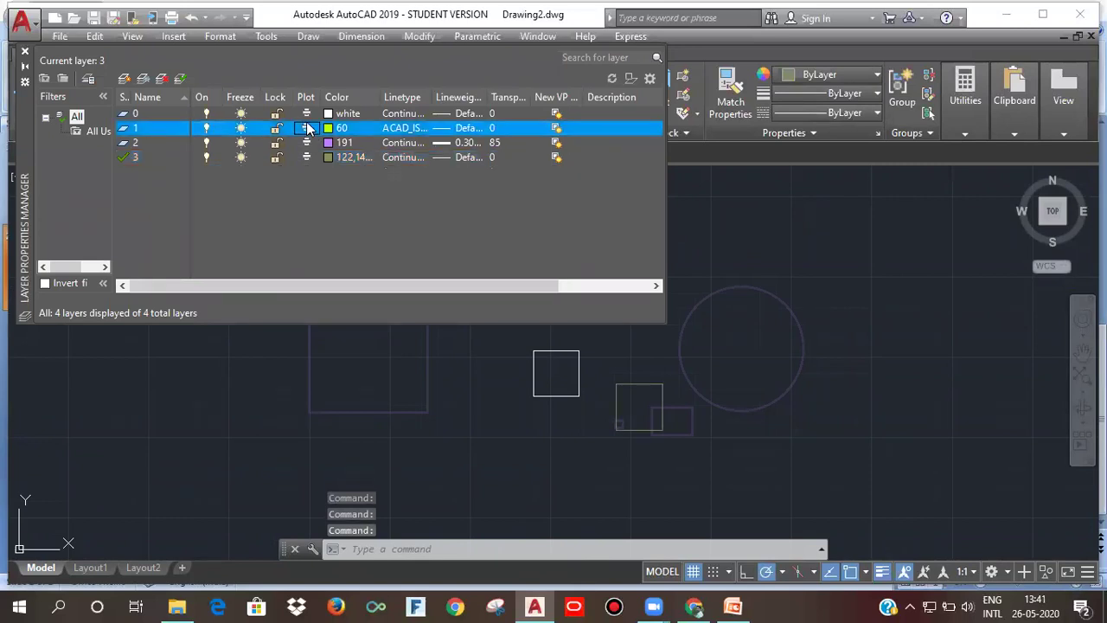
click(24, 51)
scroll(376, 342, down, 5)
middle_drag(539, 383, 503, 355)
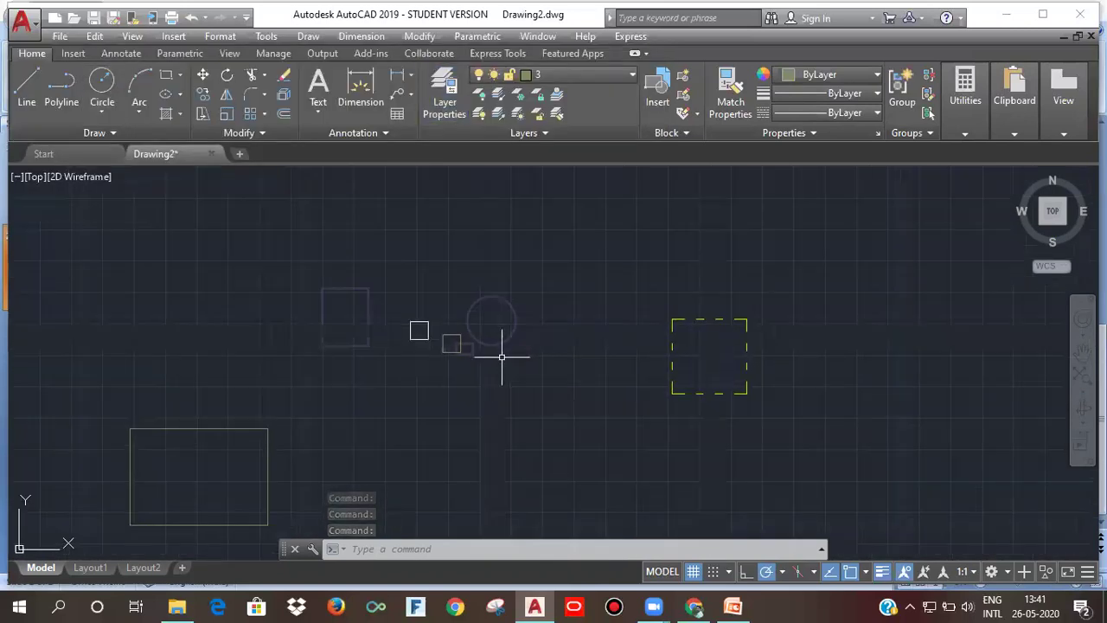